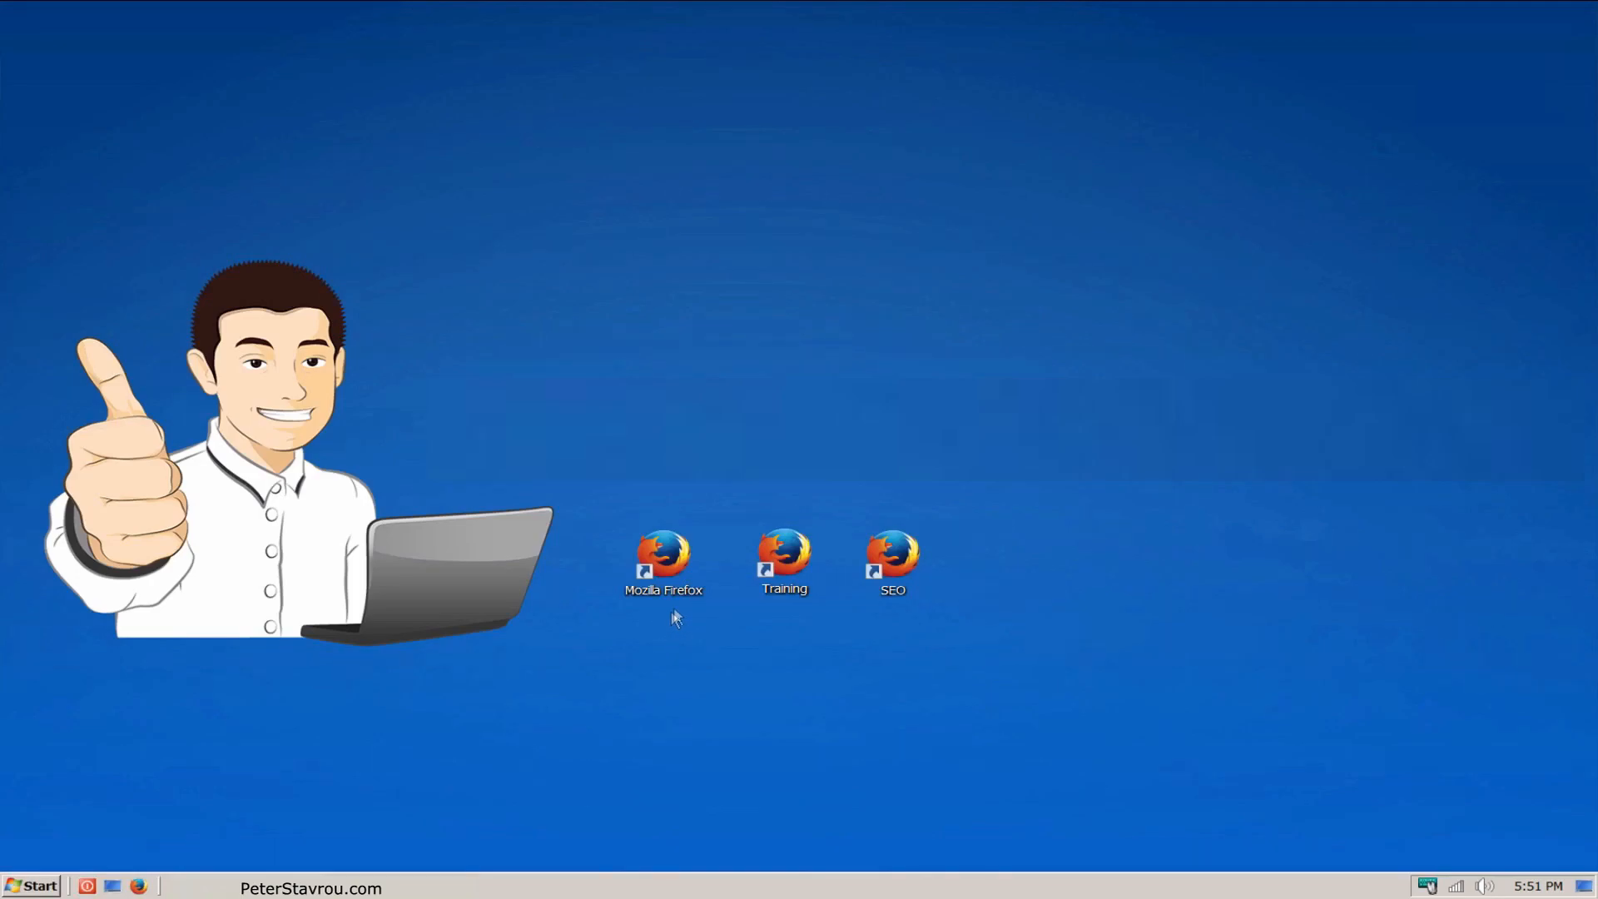
Step: Open Firefox from the Mozilla Firefox desktop shortcut to view its start page, and close the browser
left_click(682, 595)
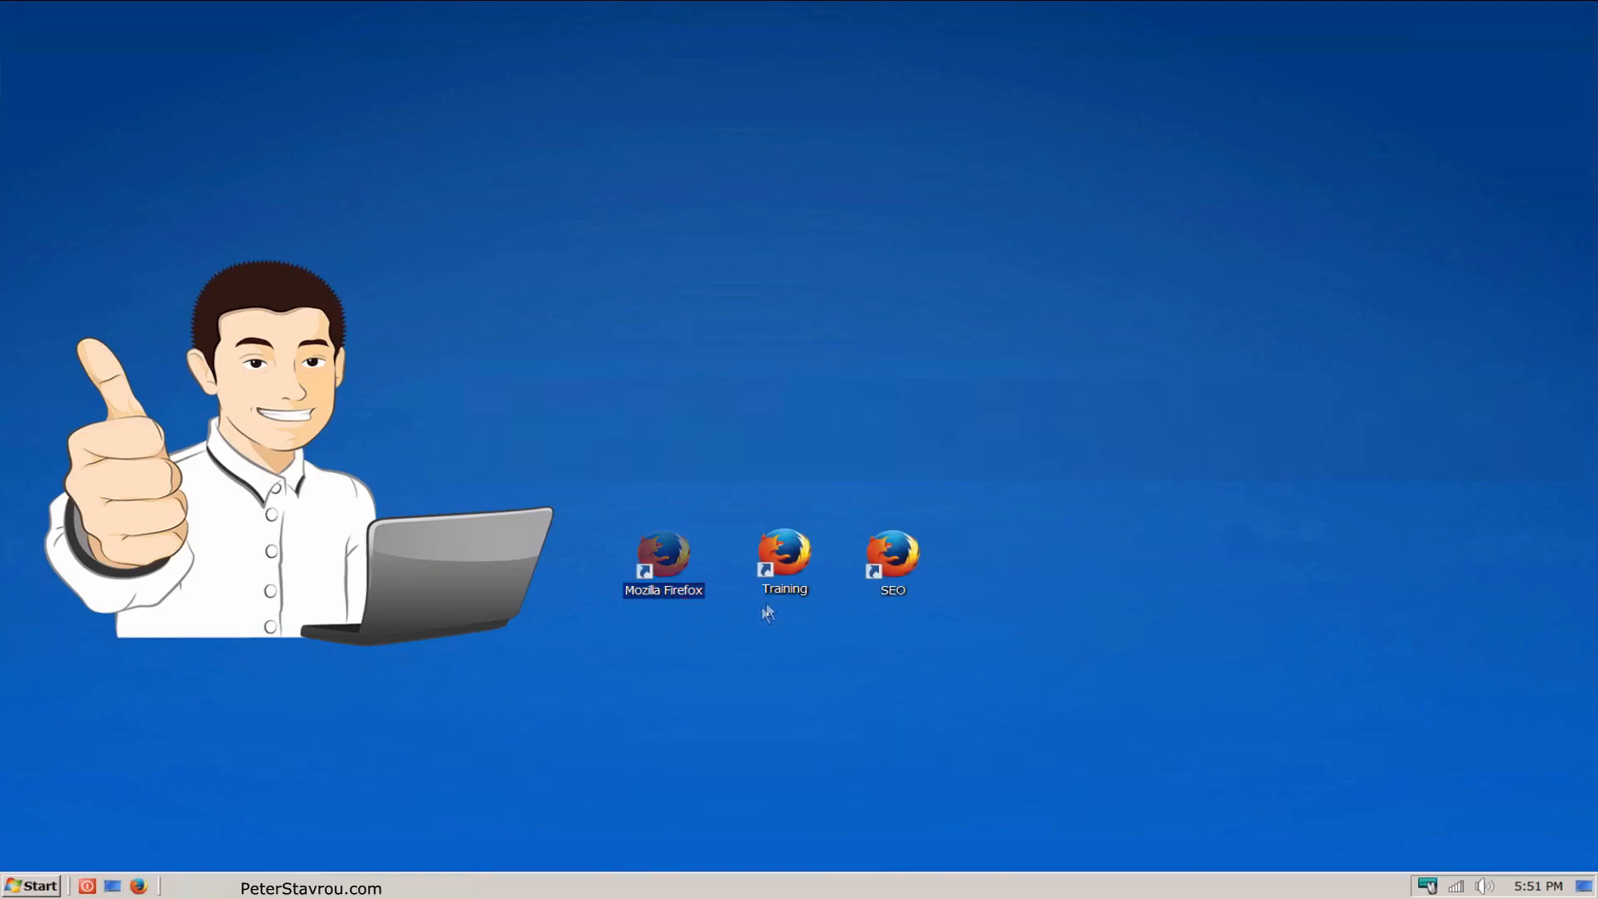
left_click(797, 591)
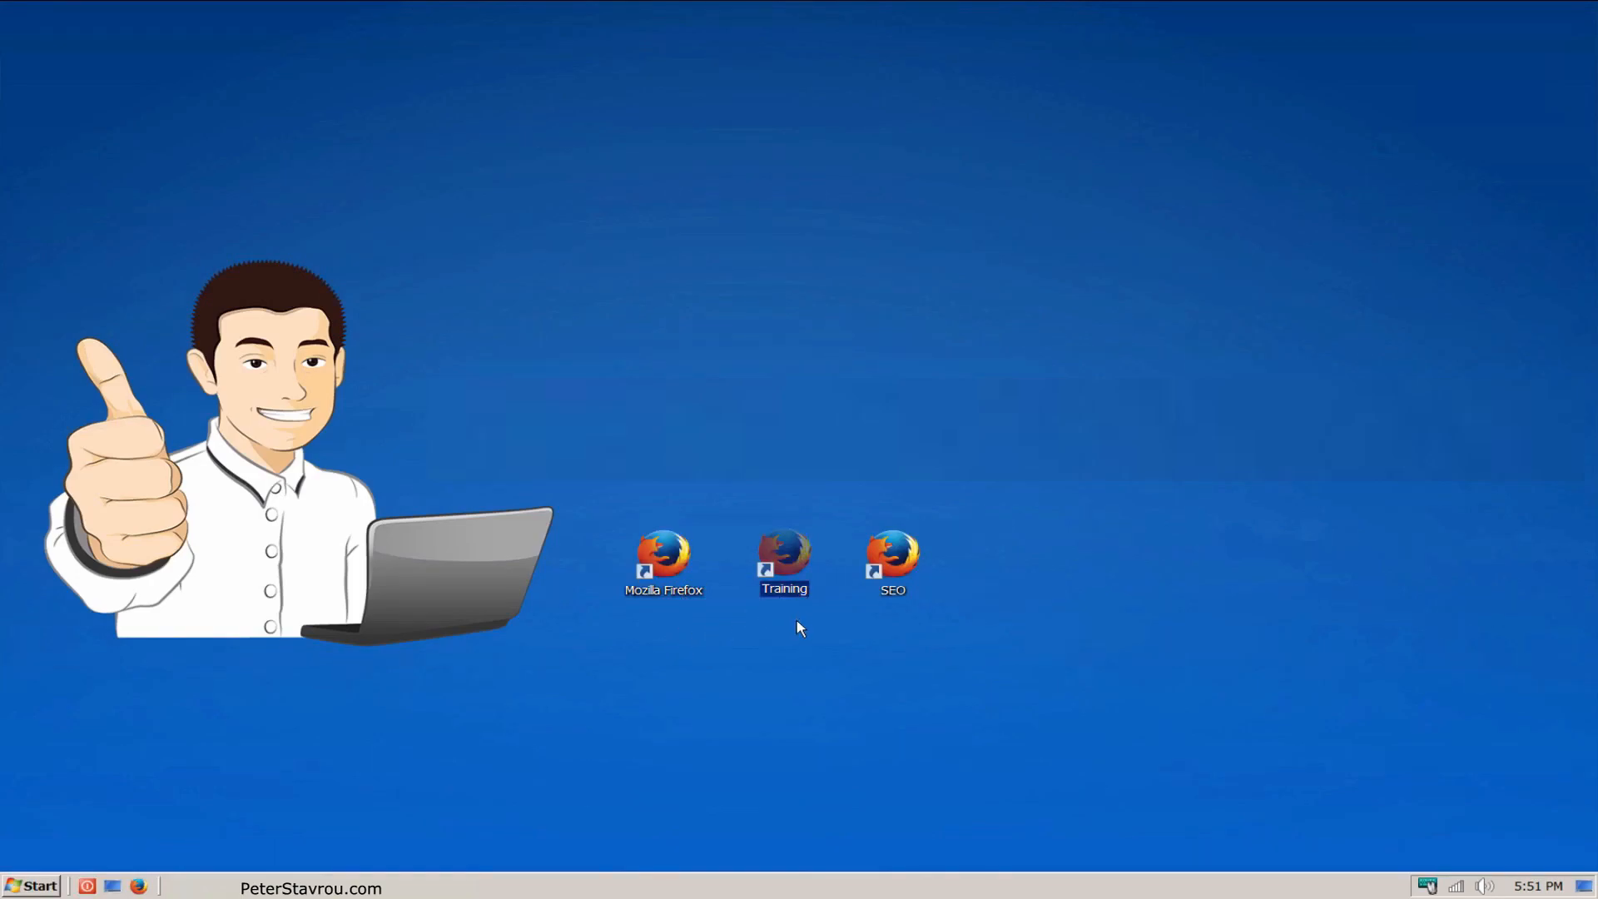
left_click(899, 594)
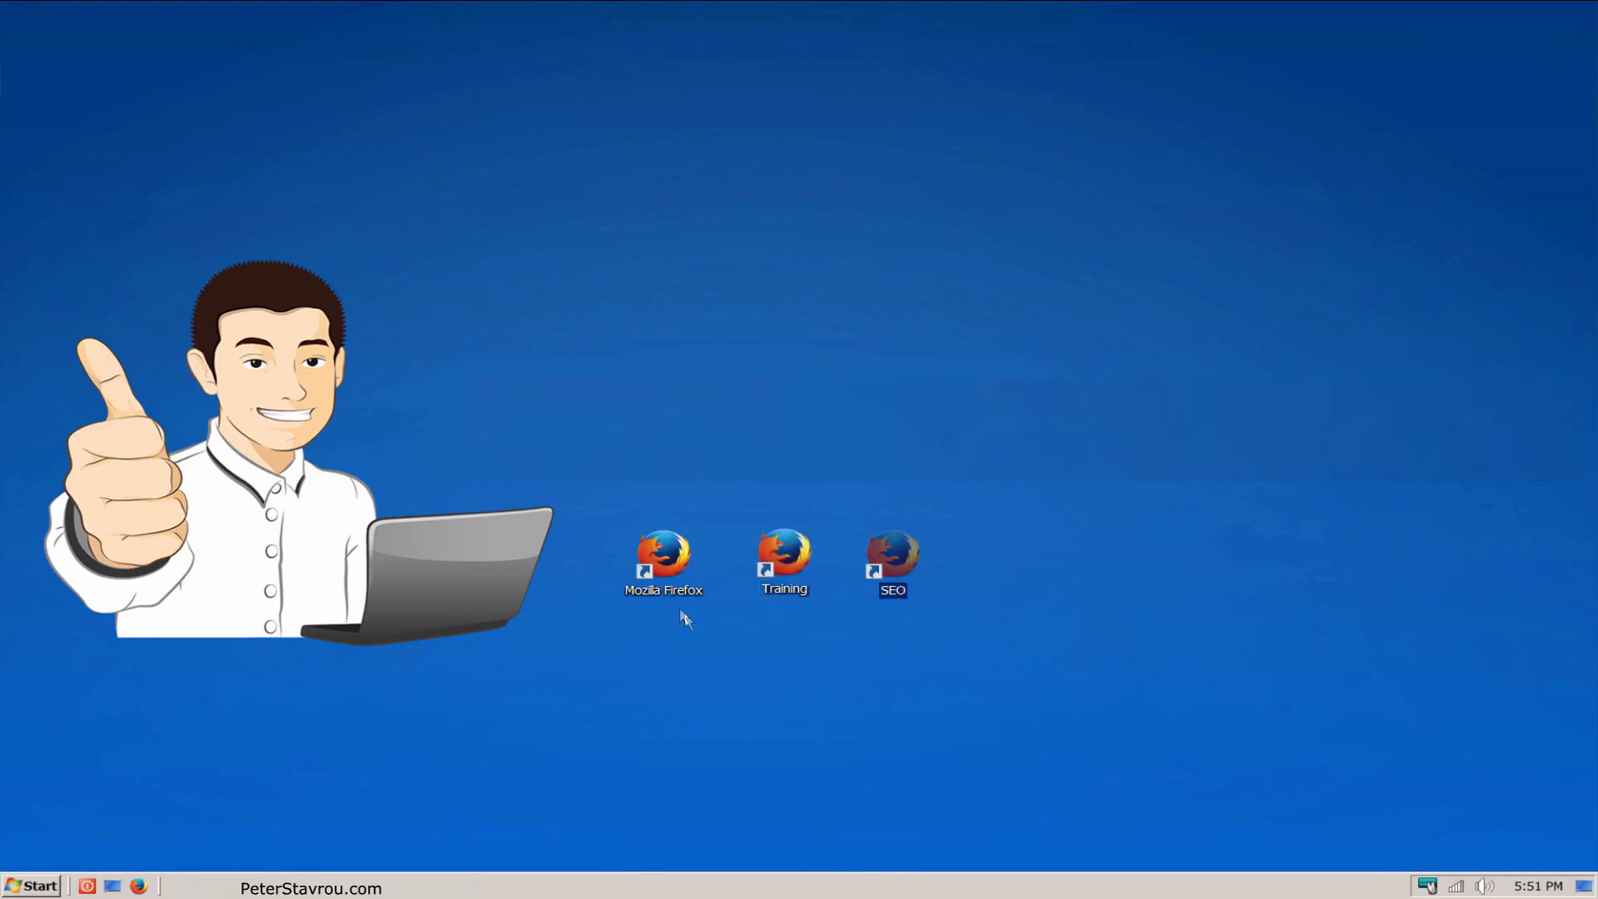
left_click(668, 594)
double_click(667, 591)
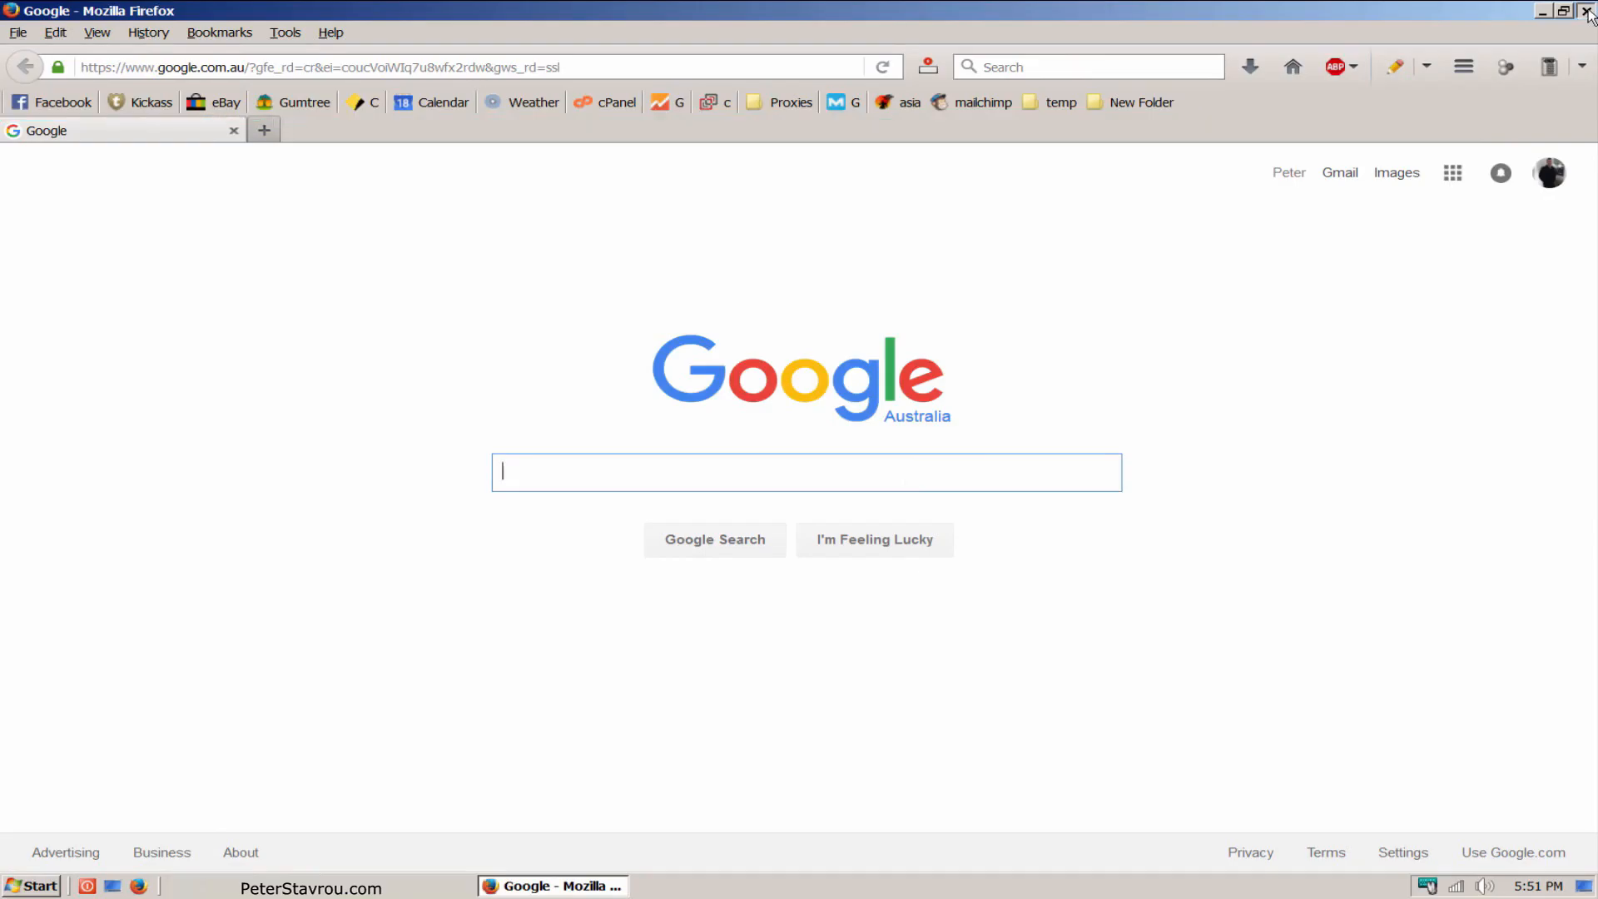
left_click(1586, 11)
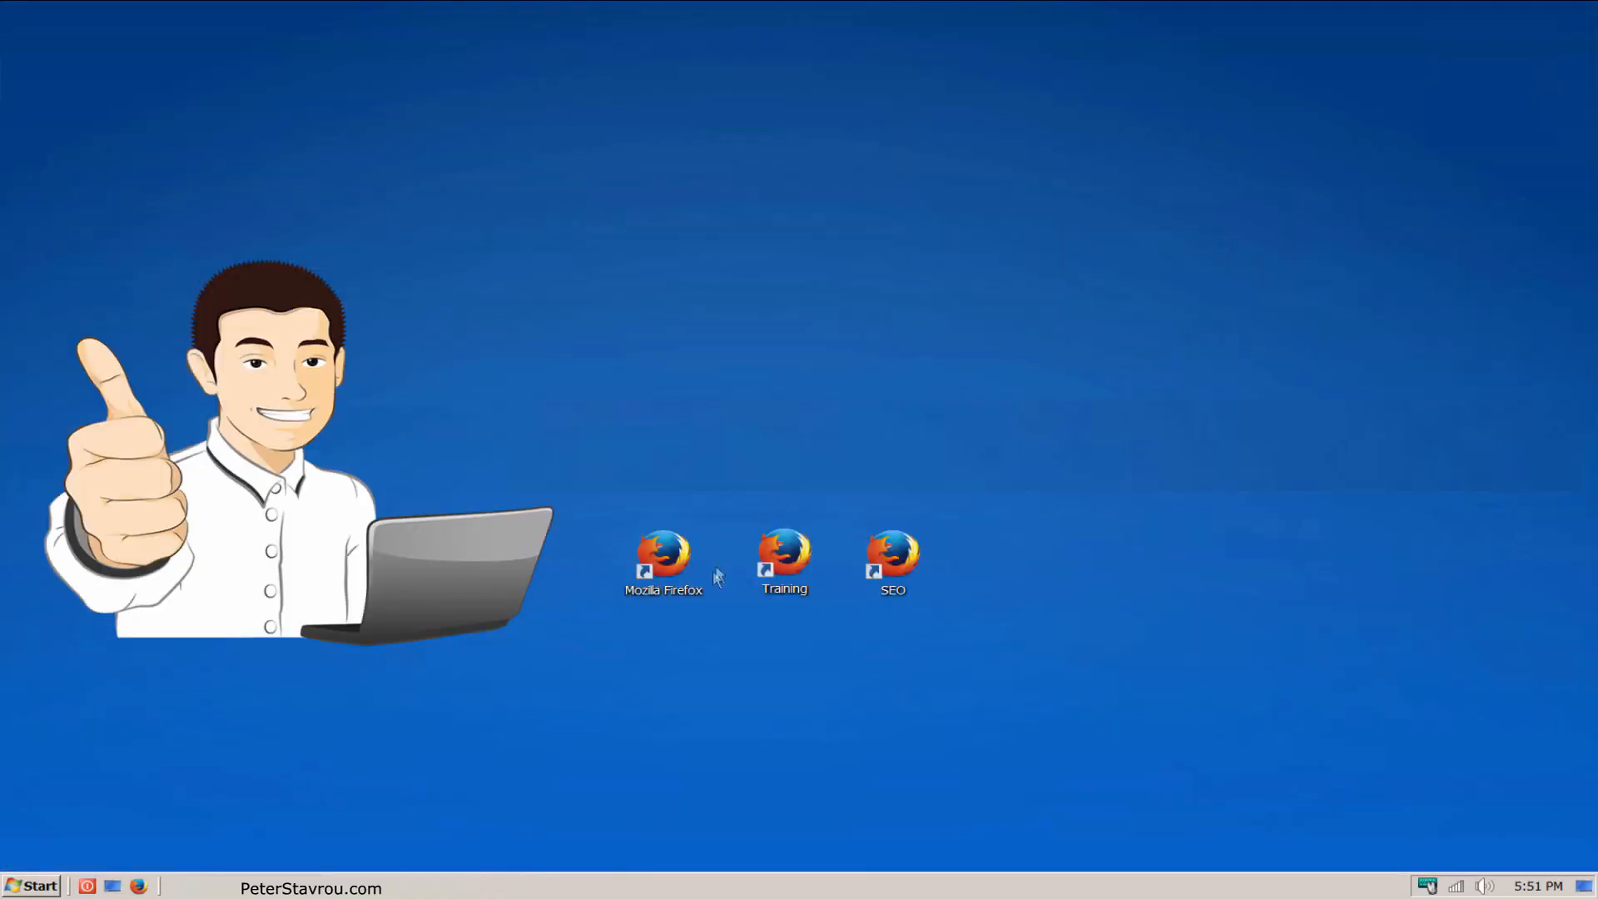
Step: Create a second desktop shortcut from Mozilla Firefox named Marketing, and test it by launching and closing the browser
right_click(661, 590)
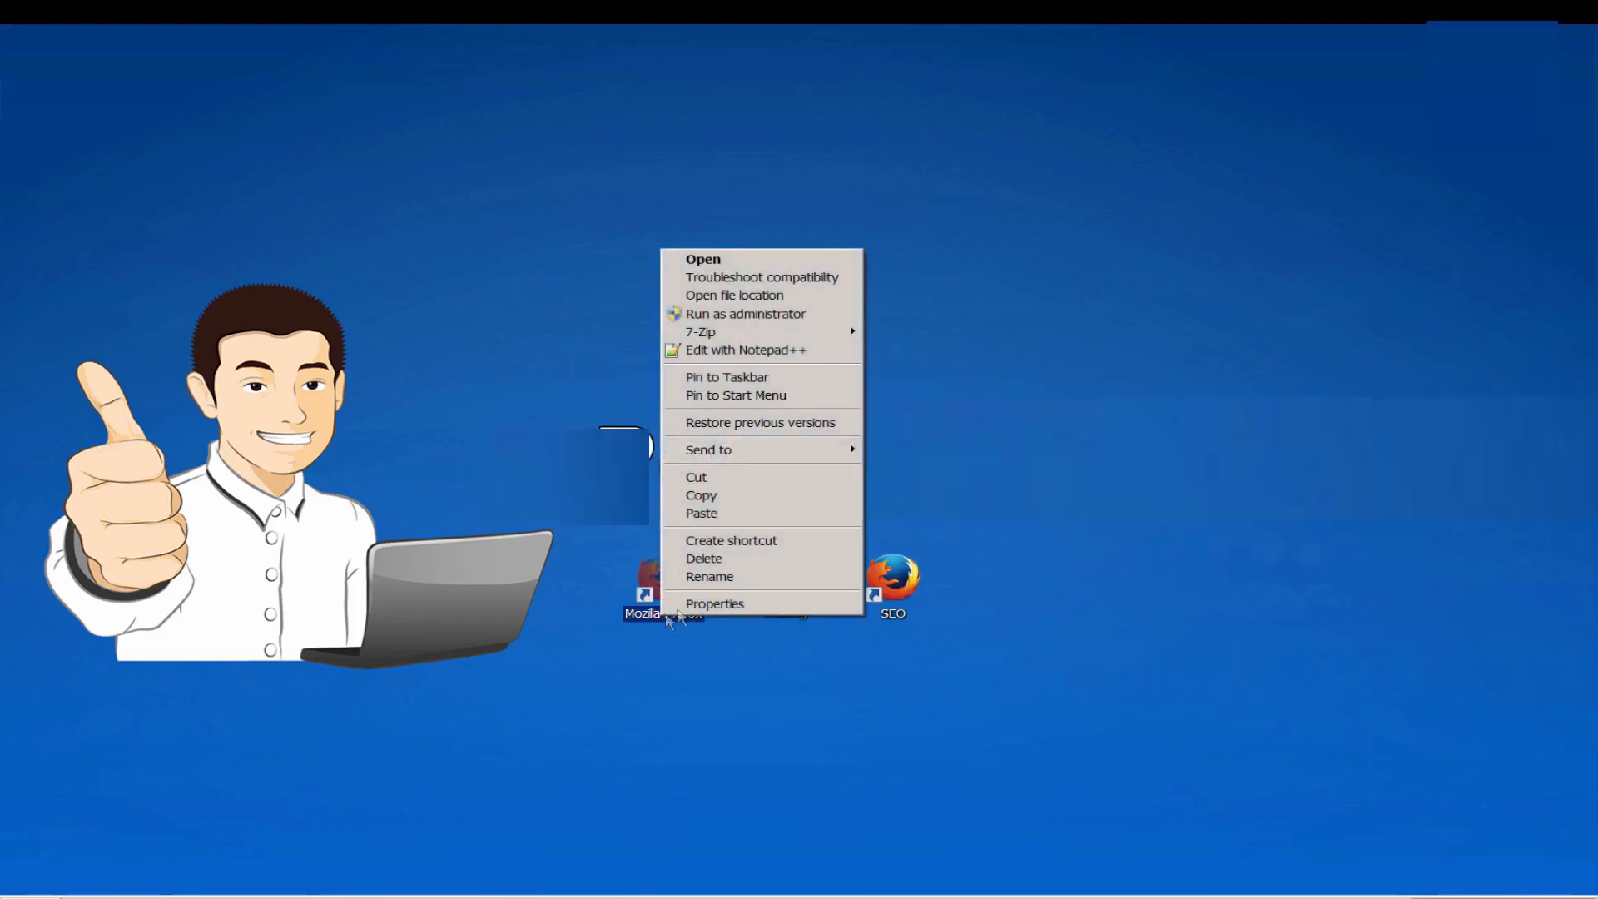
left_click(822, 541)
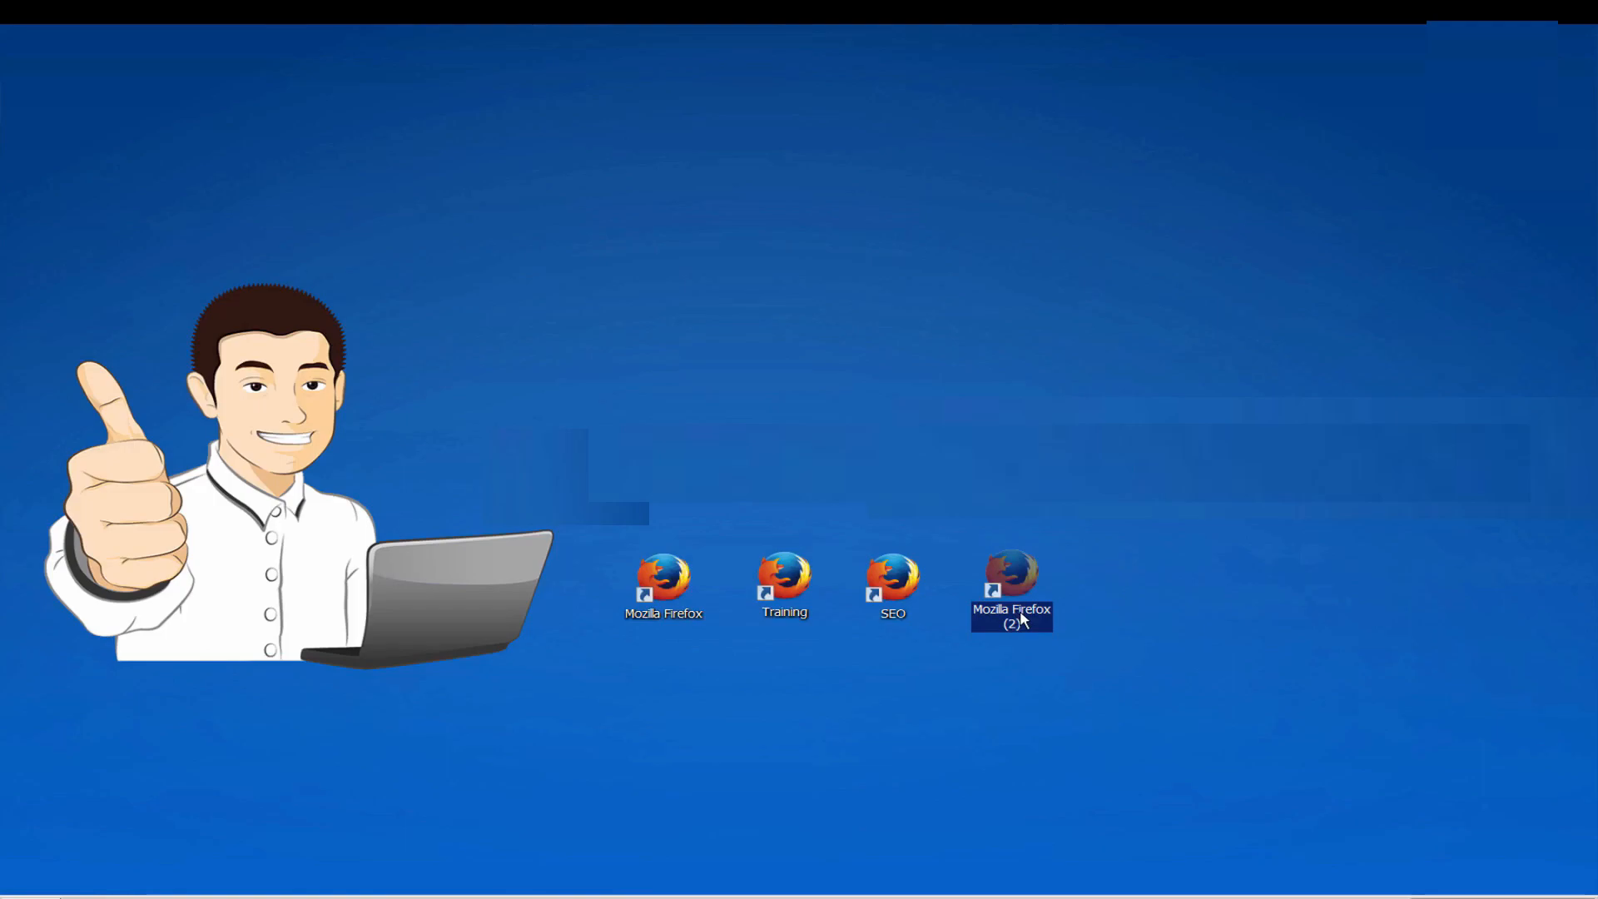
left_click(1023, 620)
type("Marketing")
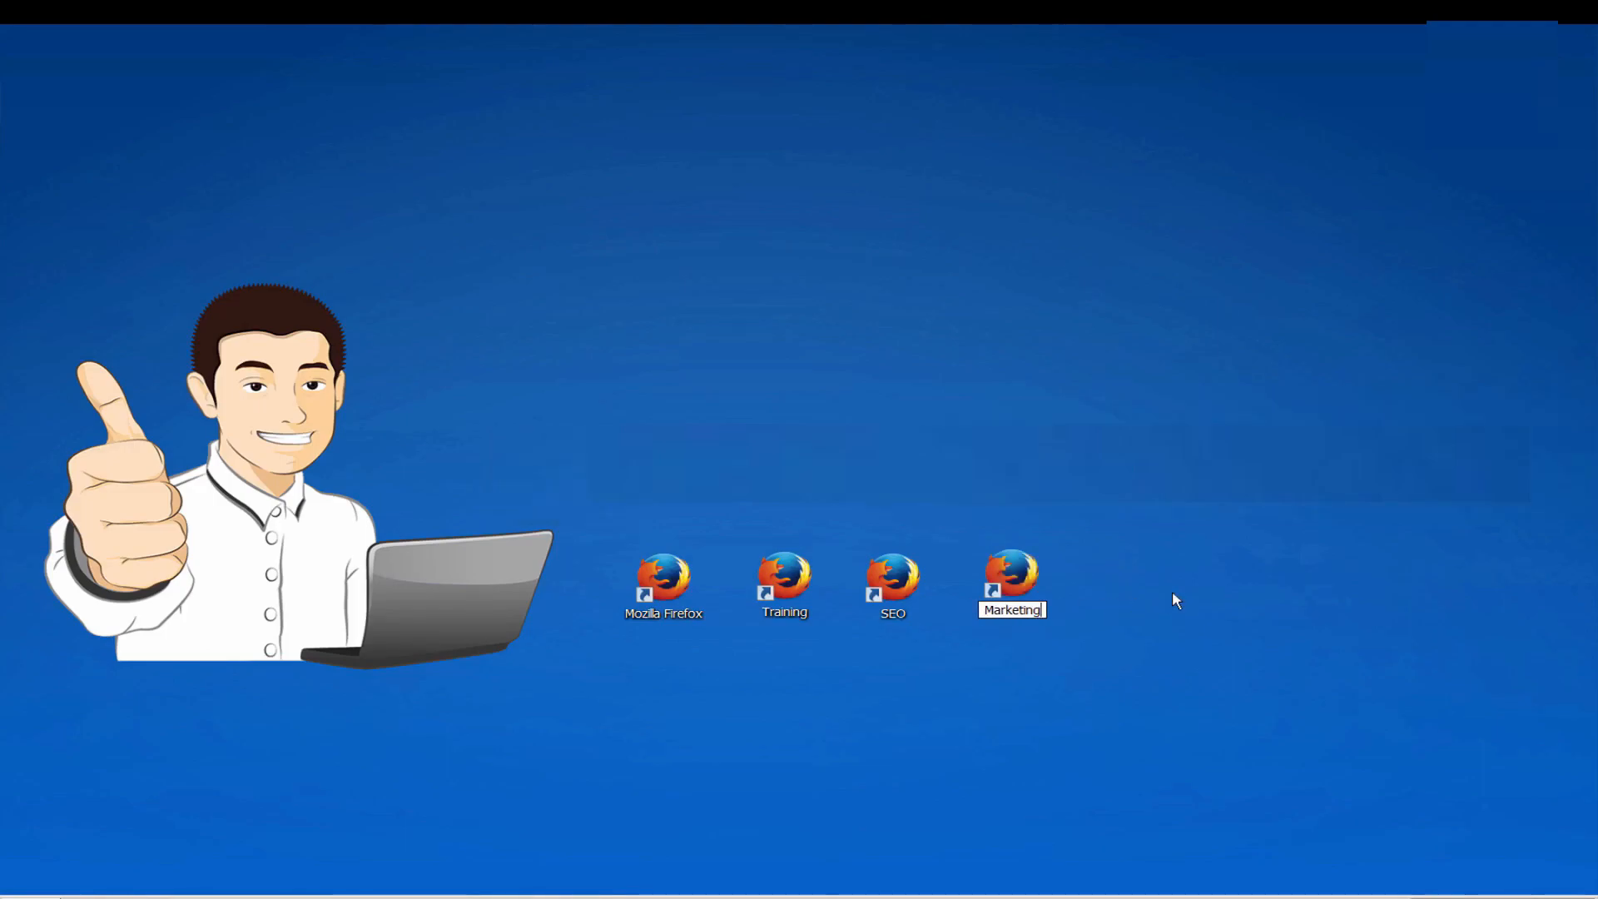
key("Return")
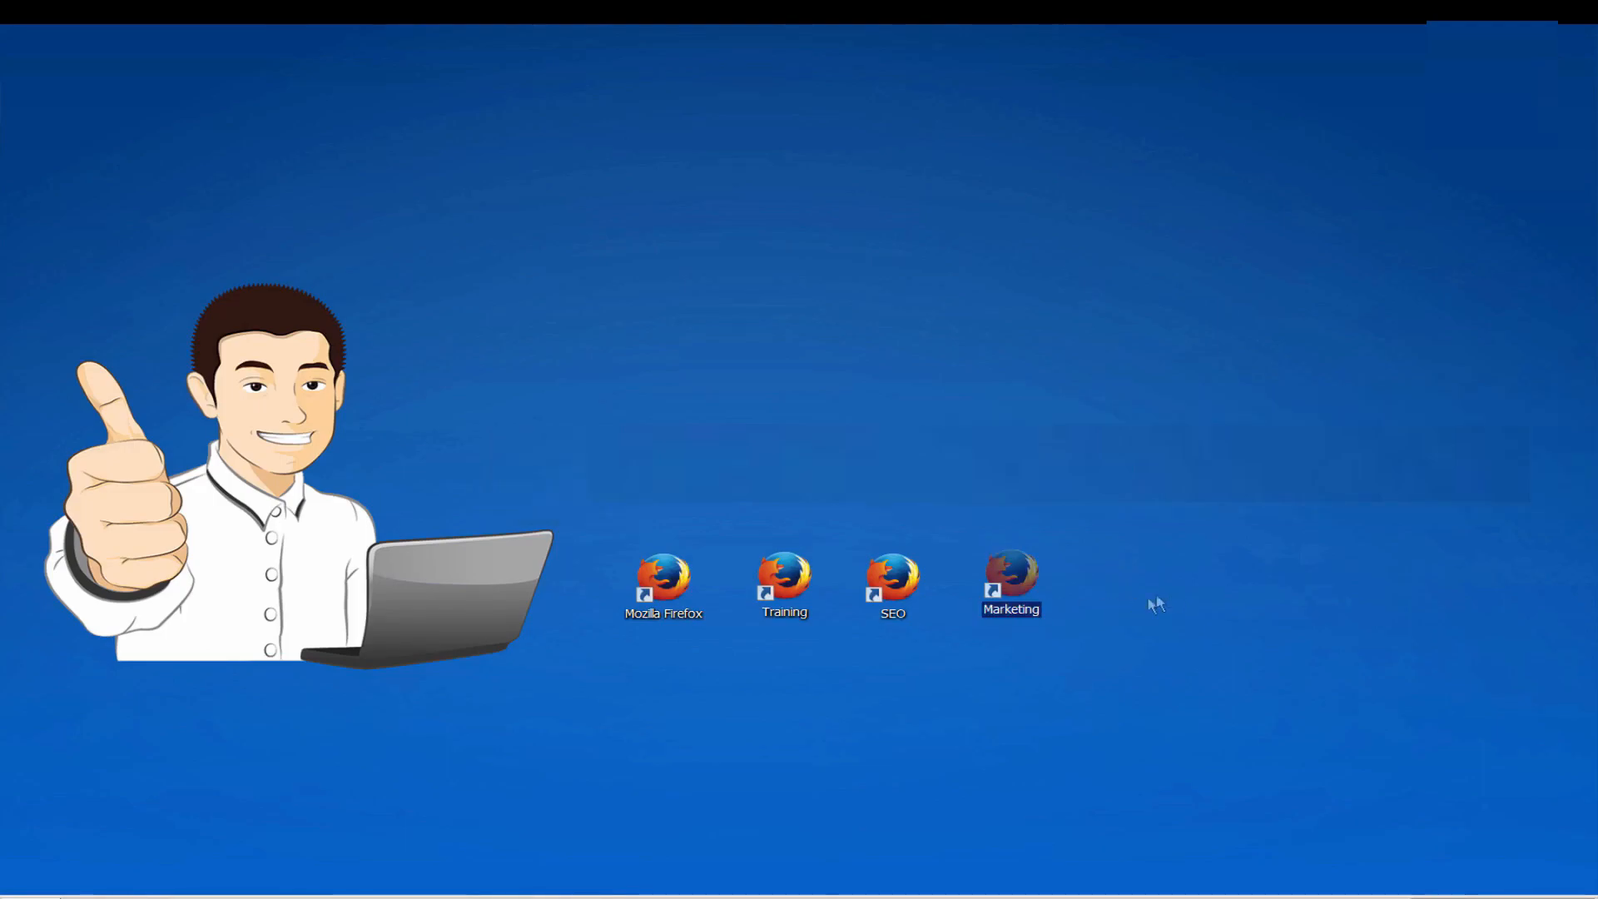
left_click(1220, 572)
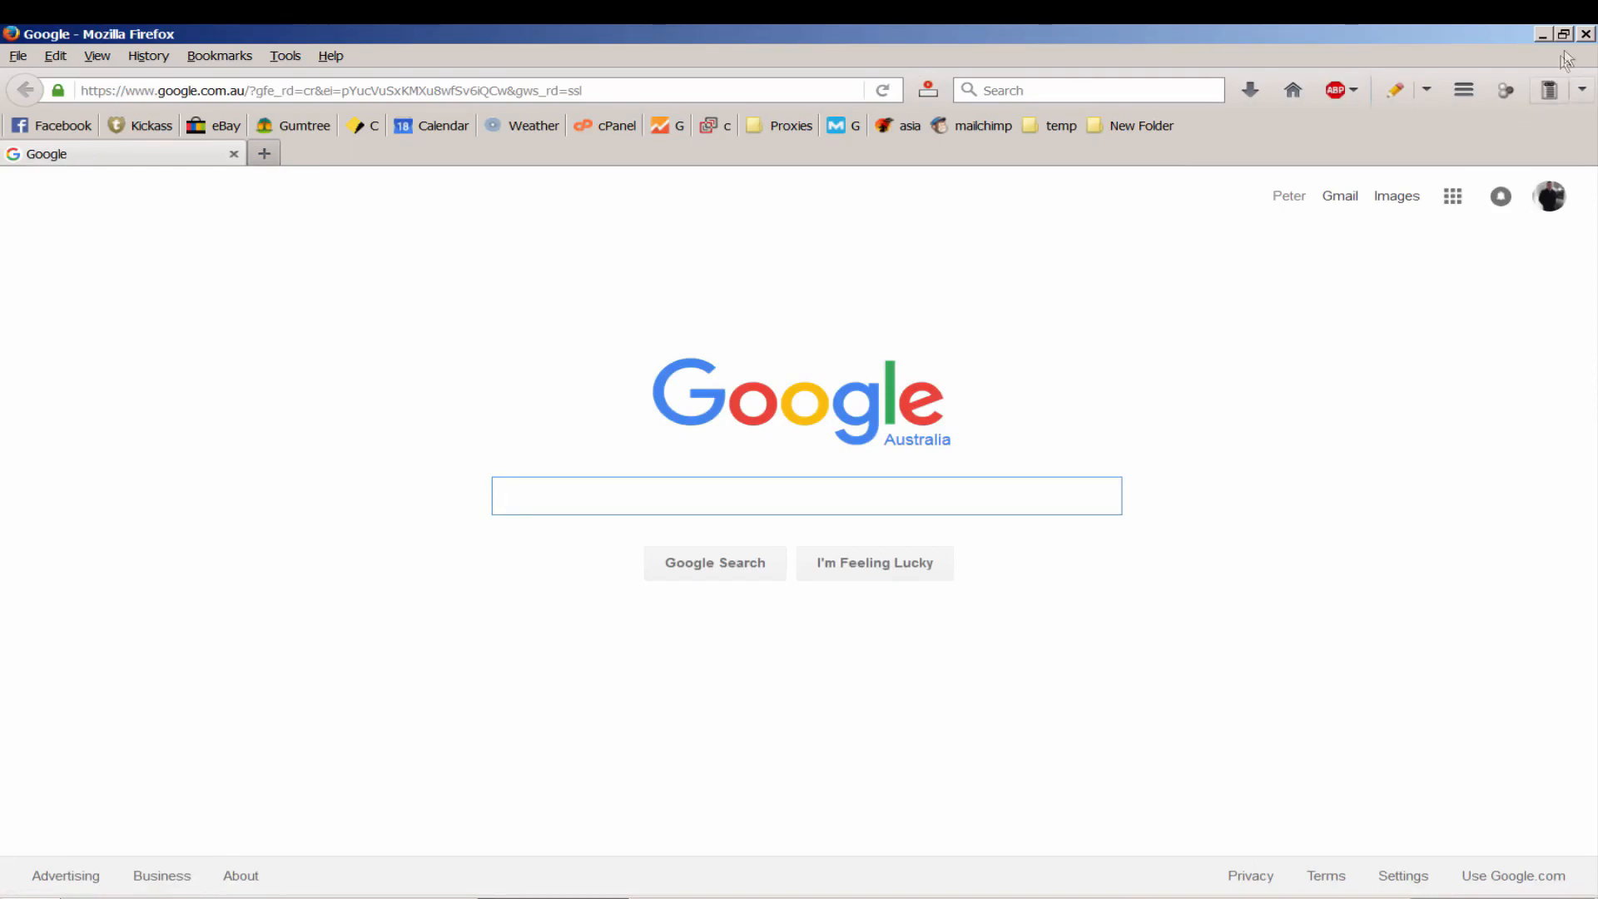
left_click(1586, 37)
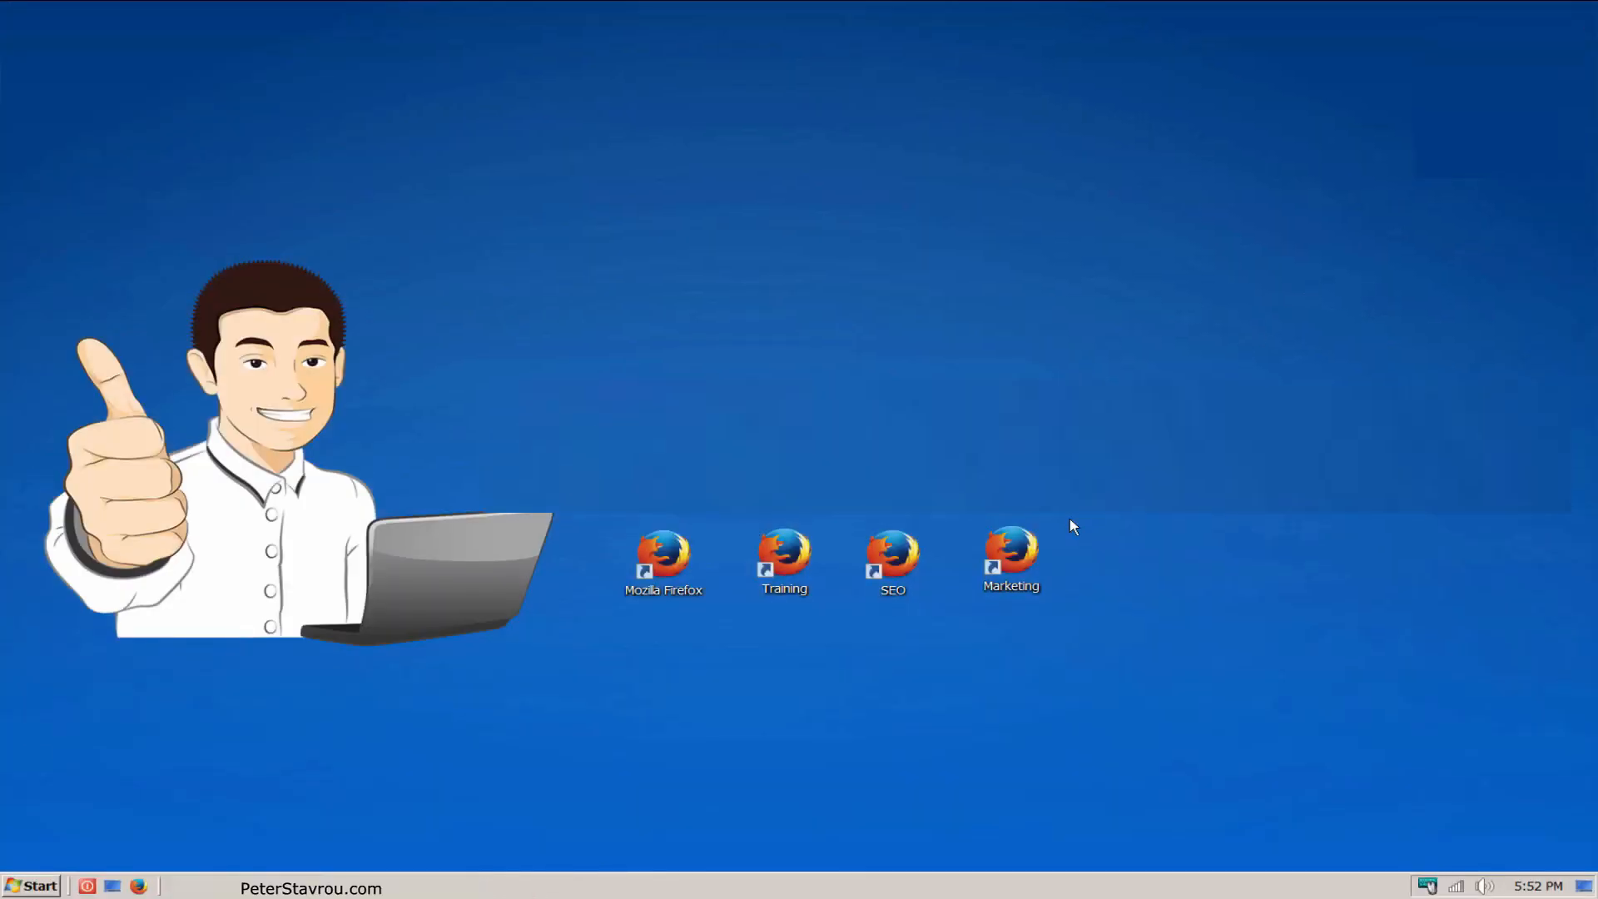
Step: Append -p to the target of the Mozilla Firefox shortcut and save its properties
right_click(679, 591)
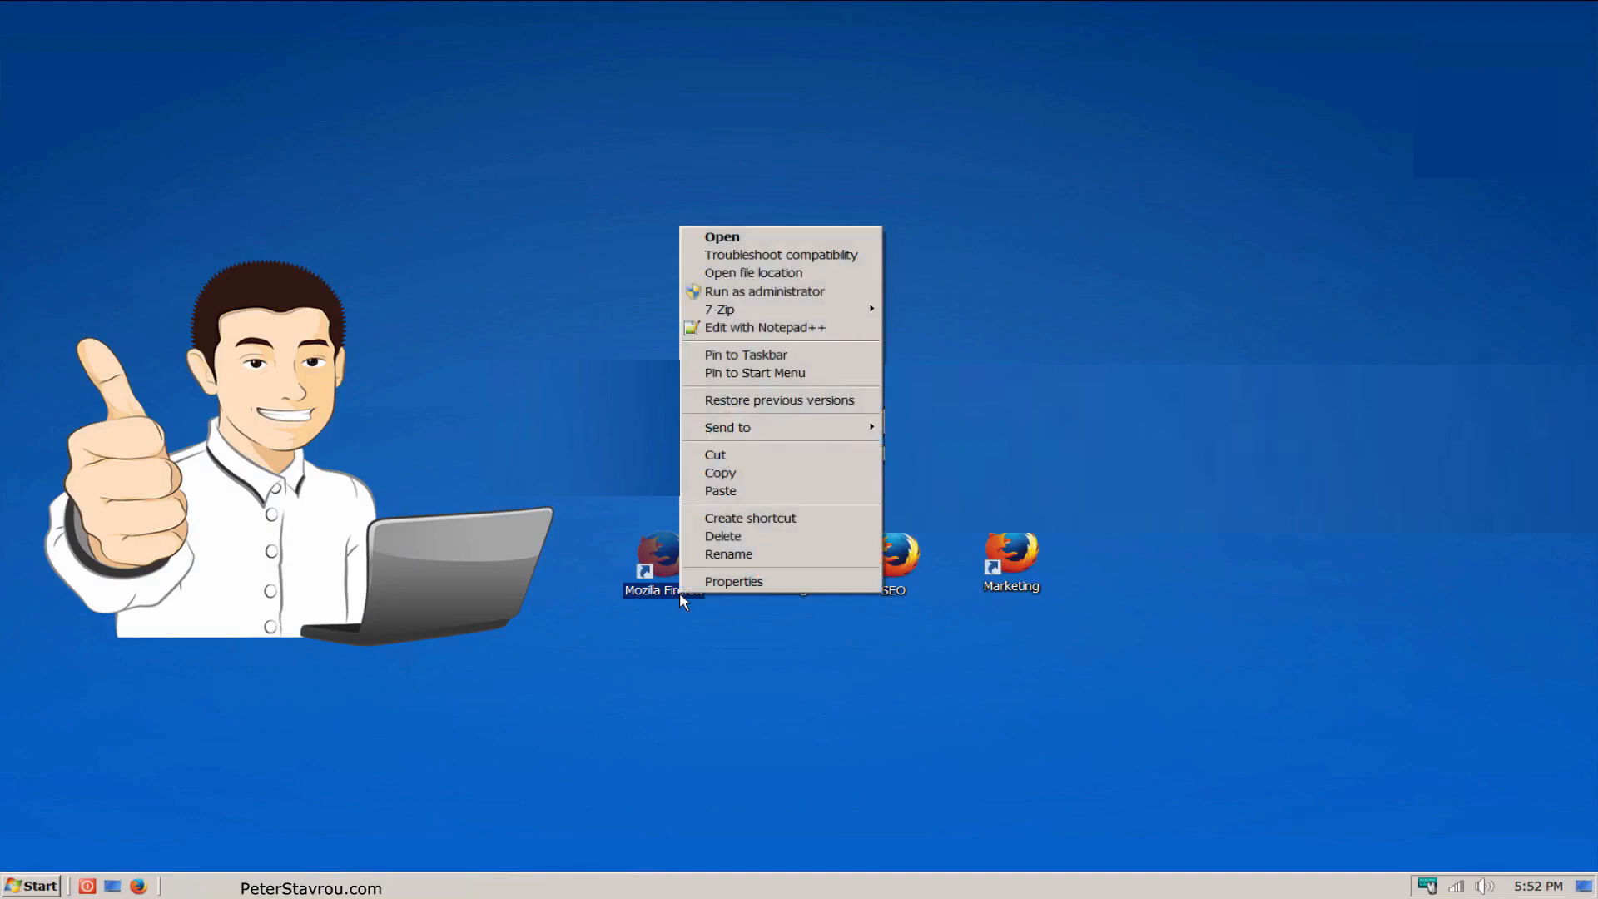
left_click(819, 583)
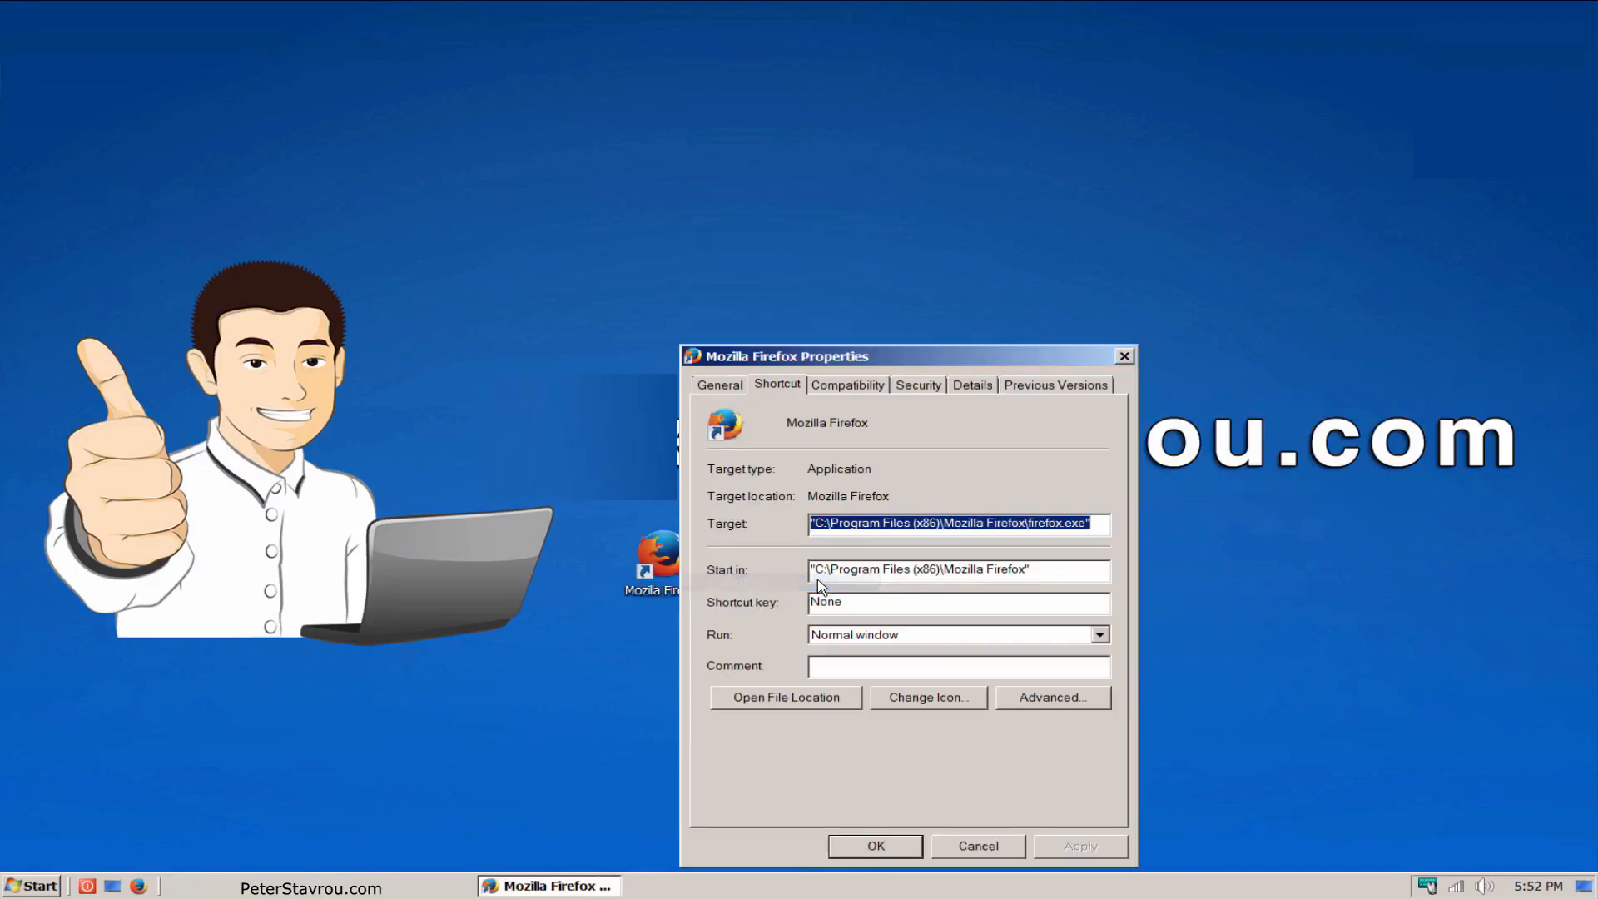
left_click(1100, 527)
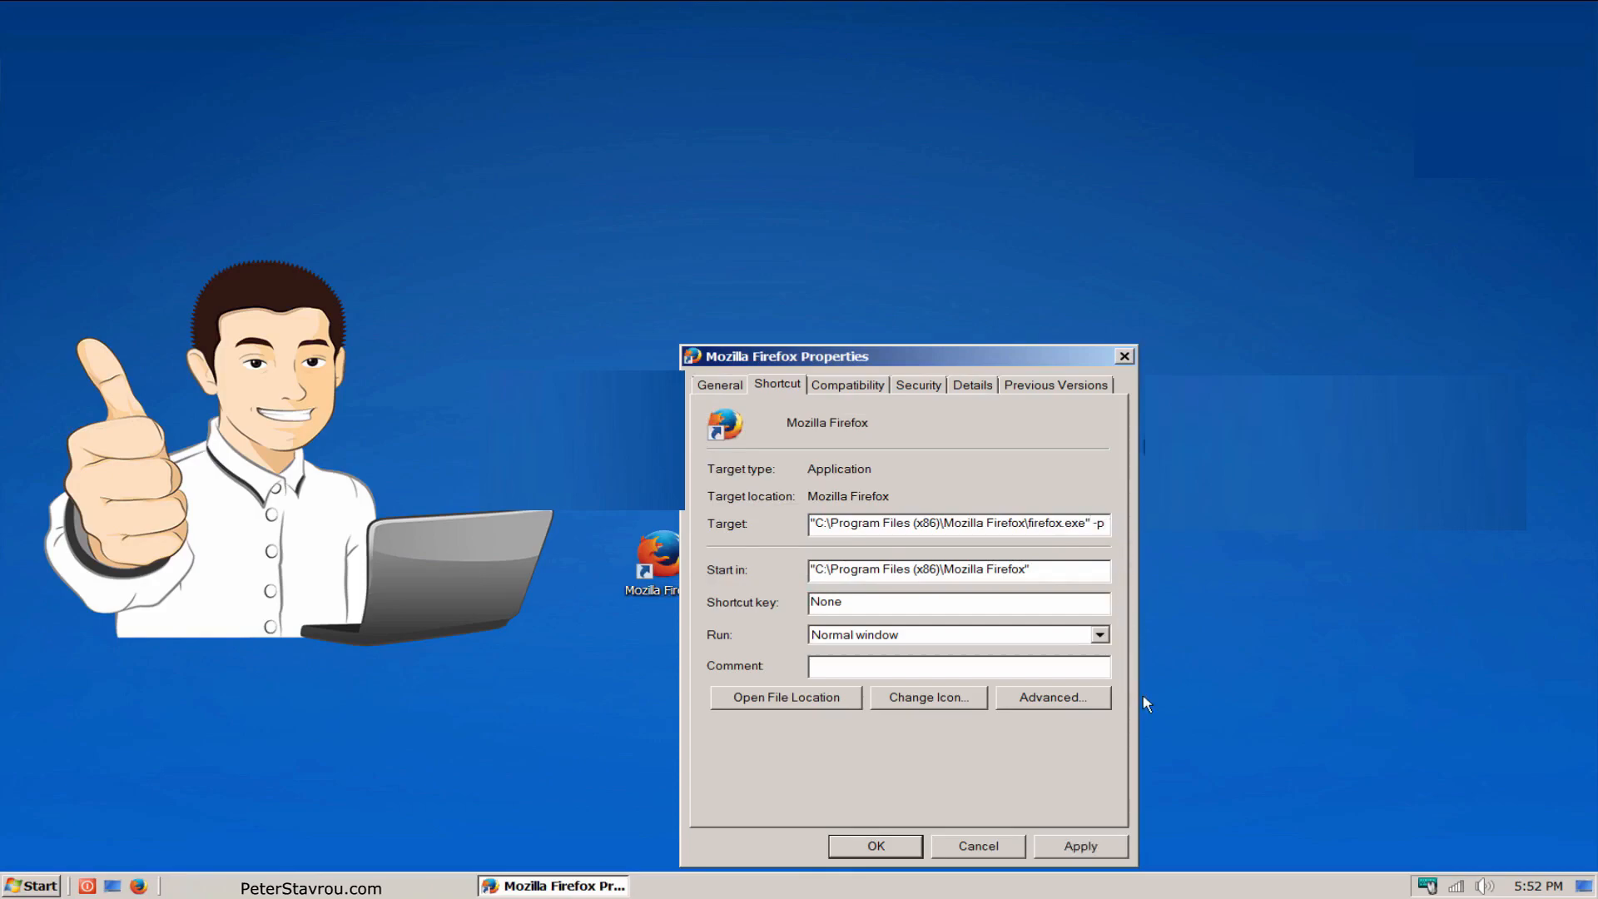
left_click(1108, 845)
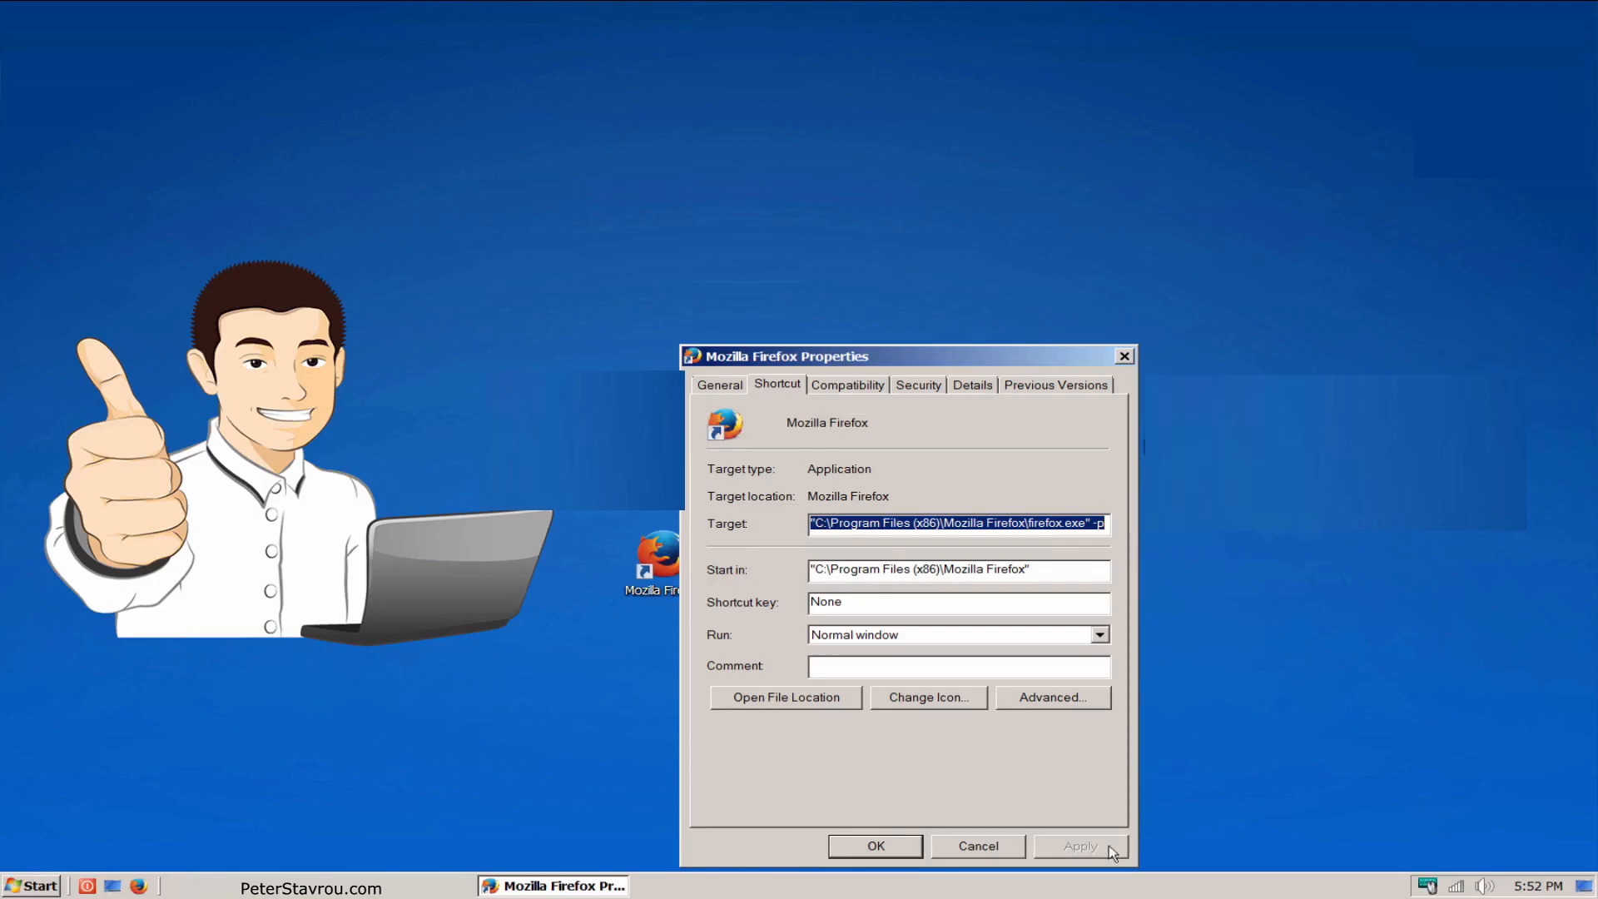
left_click(912, 851)
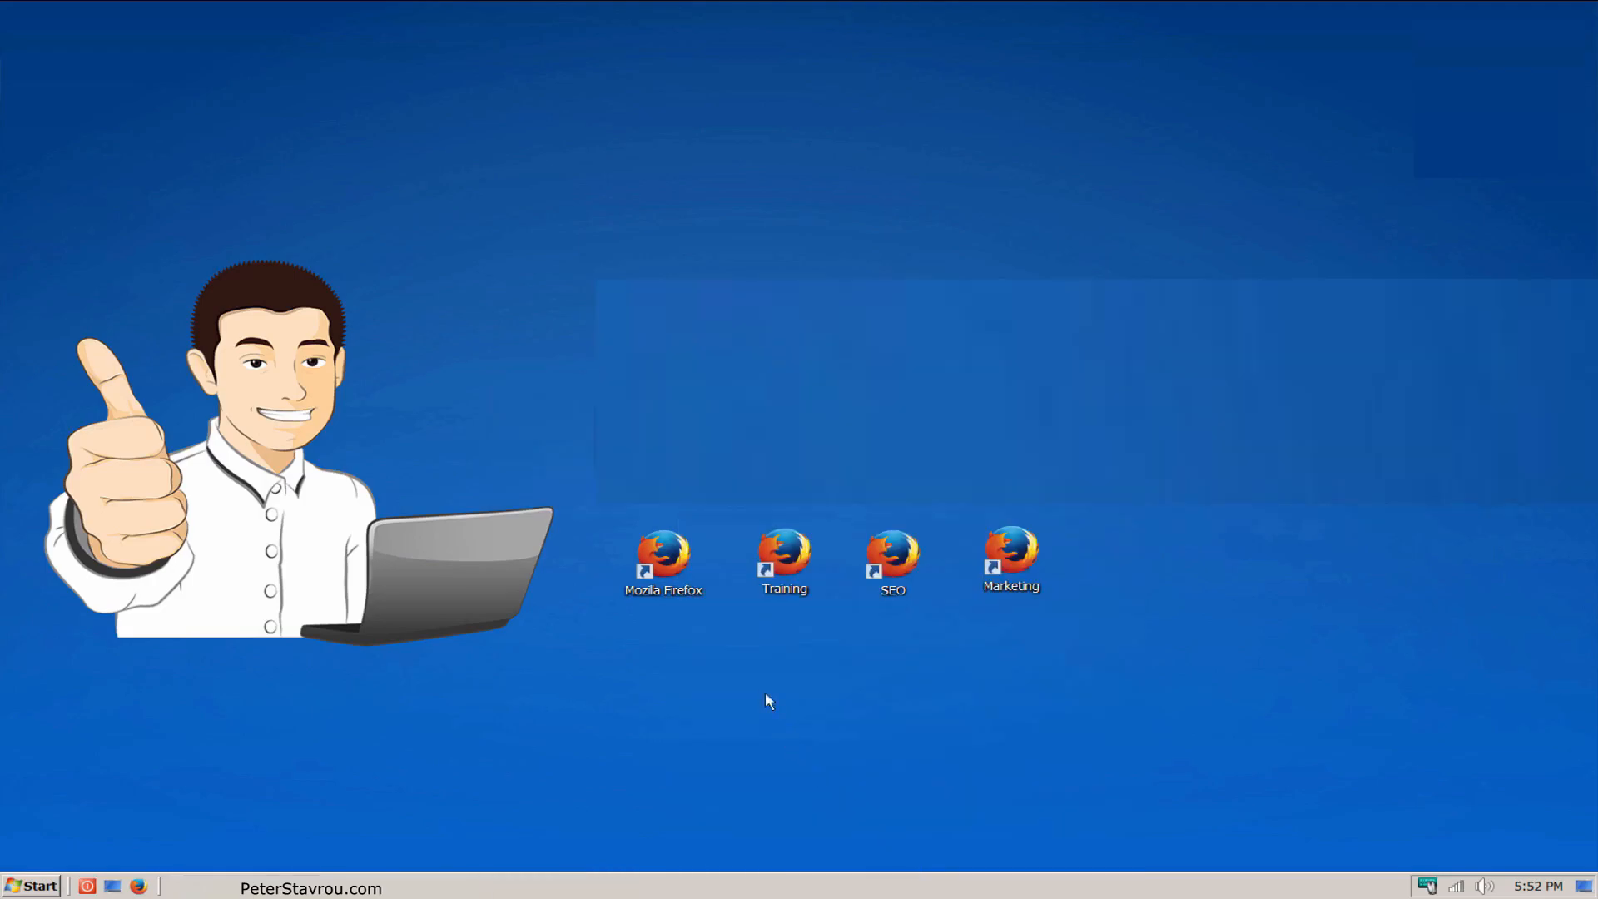
Step: Launch the Mozilla Firefox shortcut and create a new user profile named Marketing
double_click(694, 594)
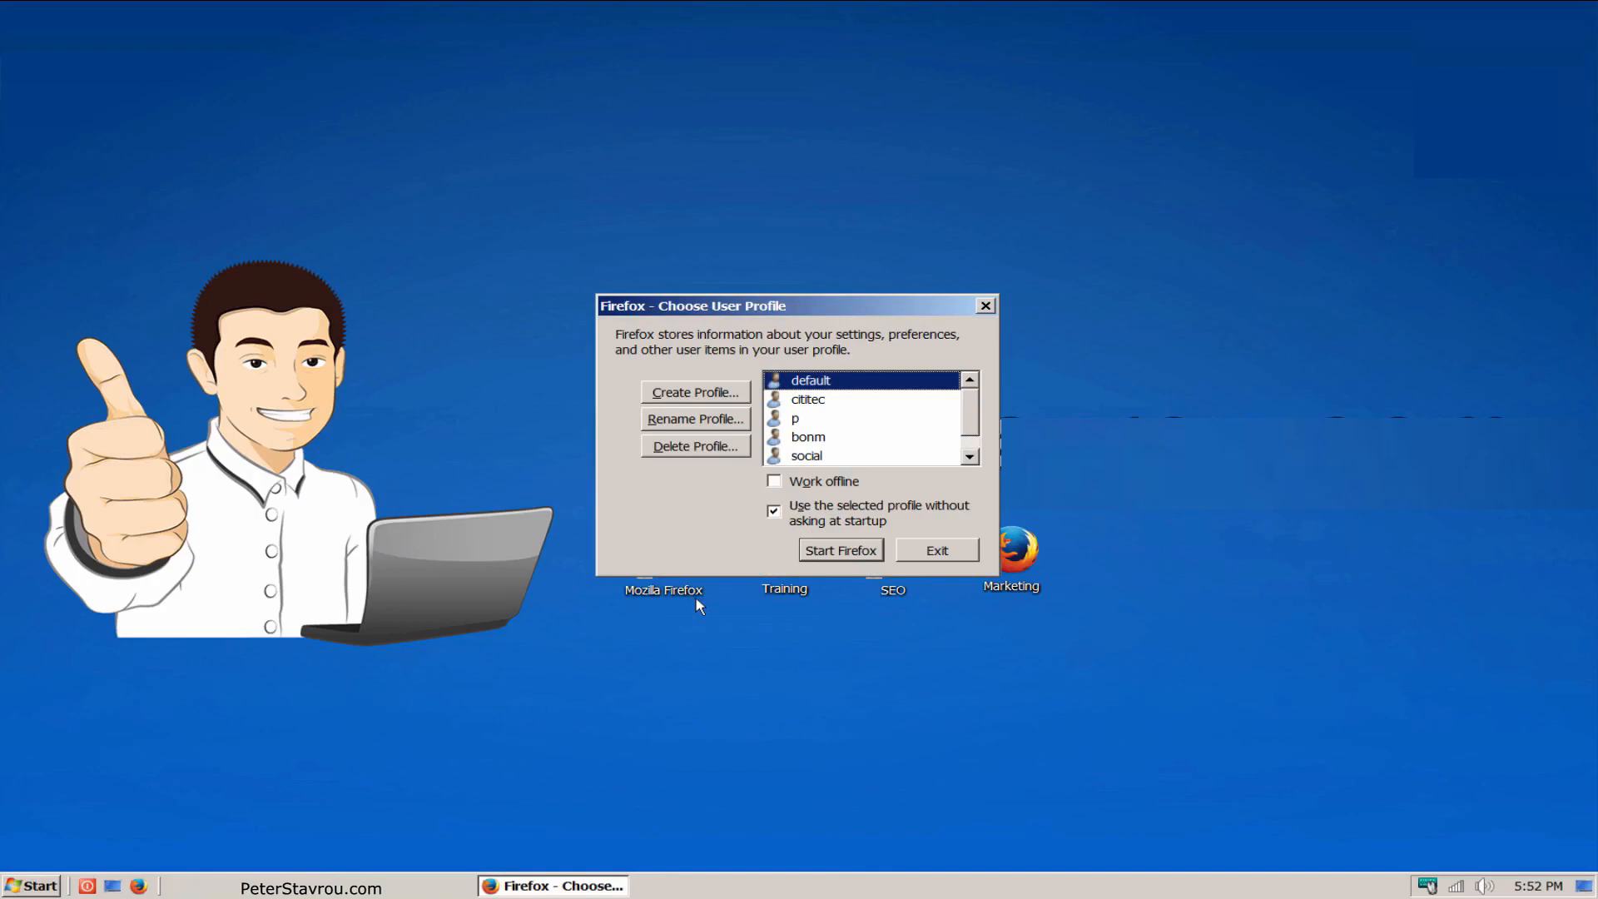
left_click(737, 396)
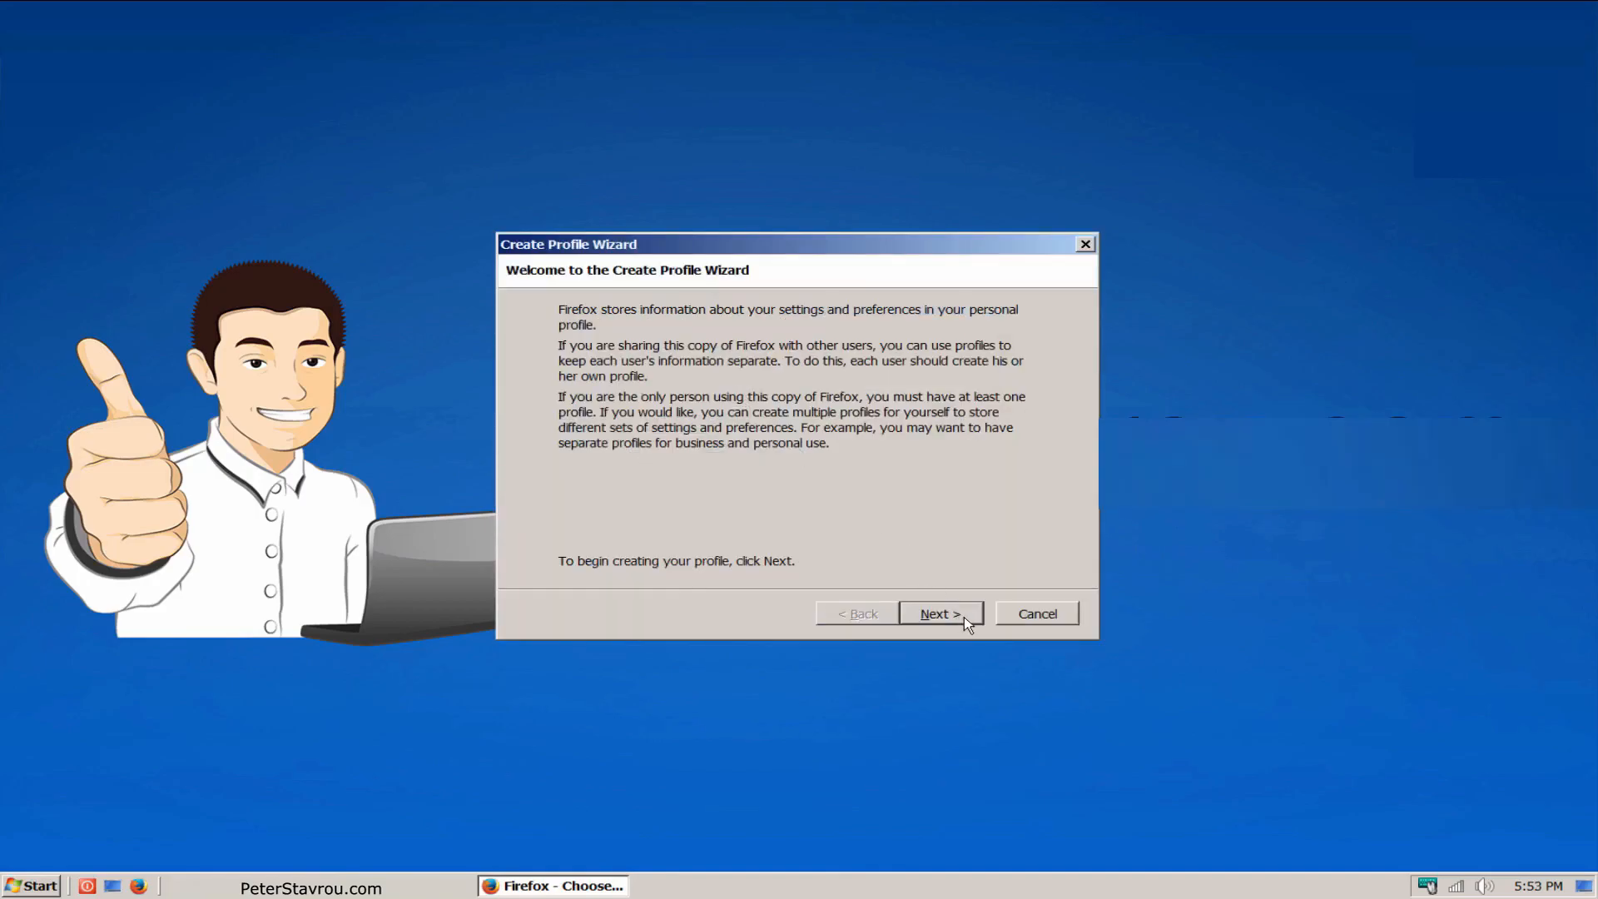
left_click(964, 617)
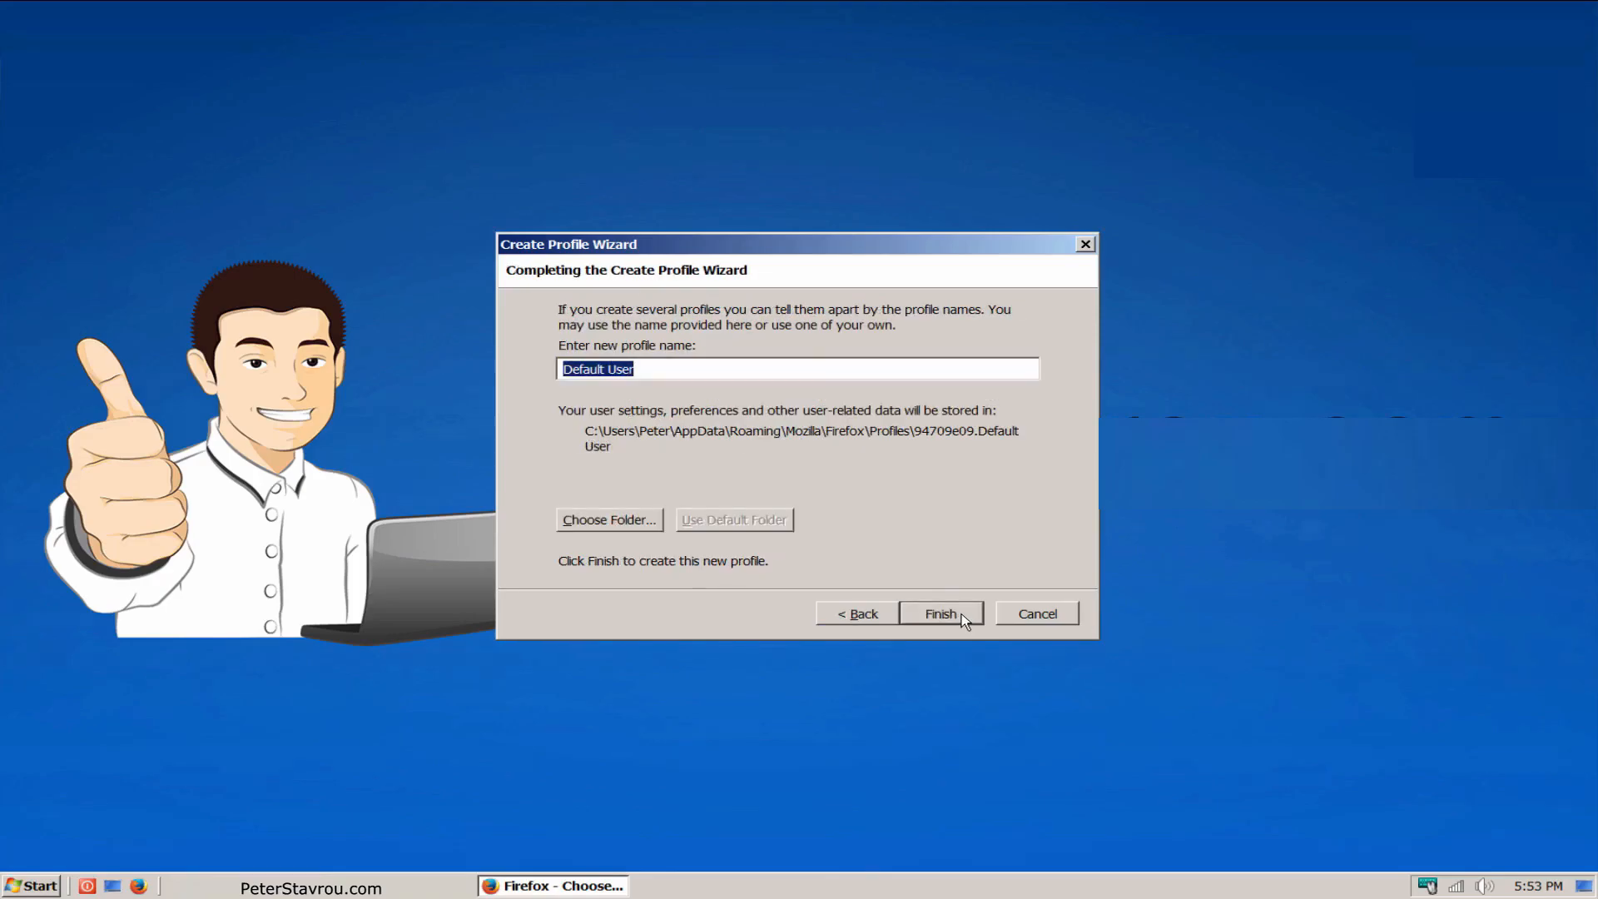
type("Marketing")
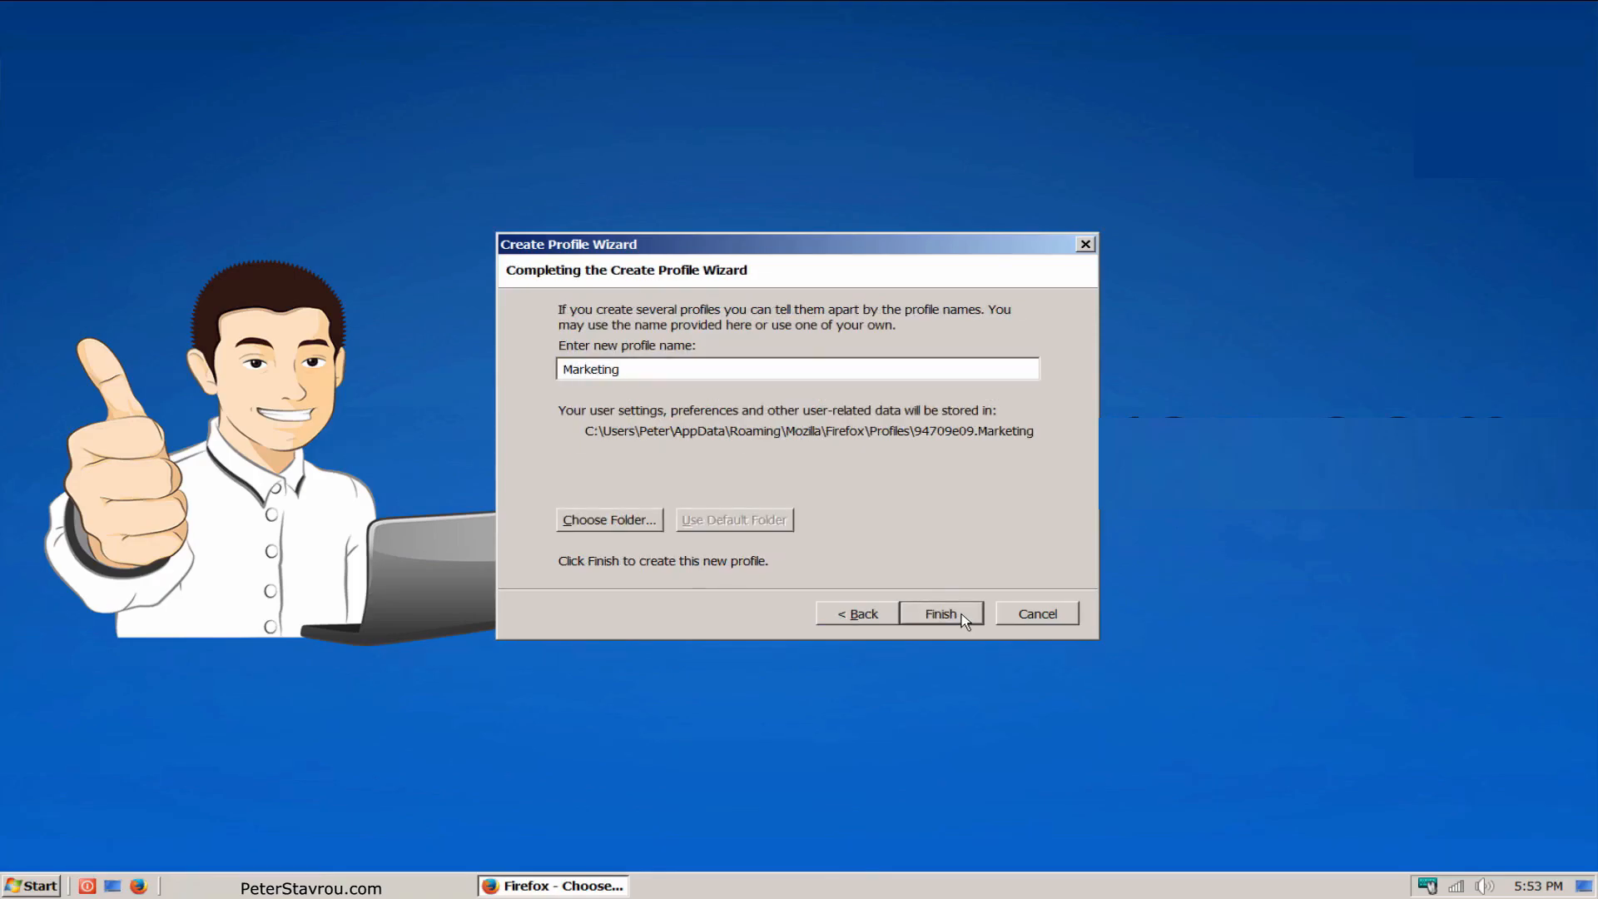
left_click(961, 612)
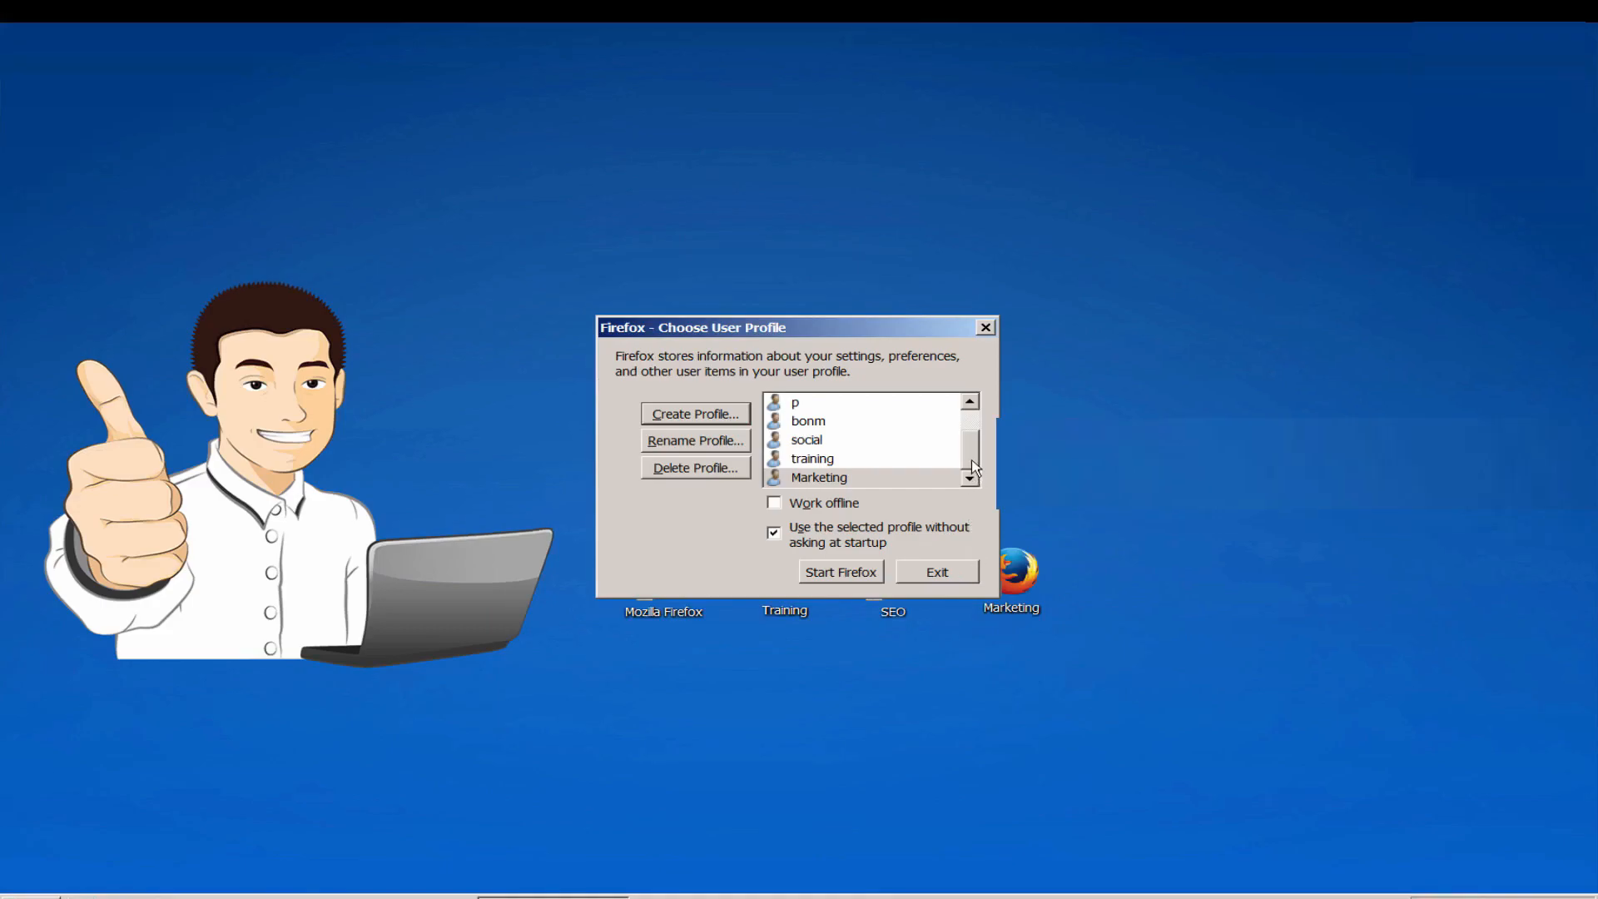
Step: Start Firefox with the default profile, keeping it as the one used without asking at startup, and close the browser
left_click_drag(970, 462, 973, 431)
left_click(851, 403)
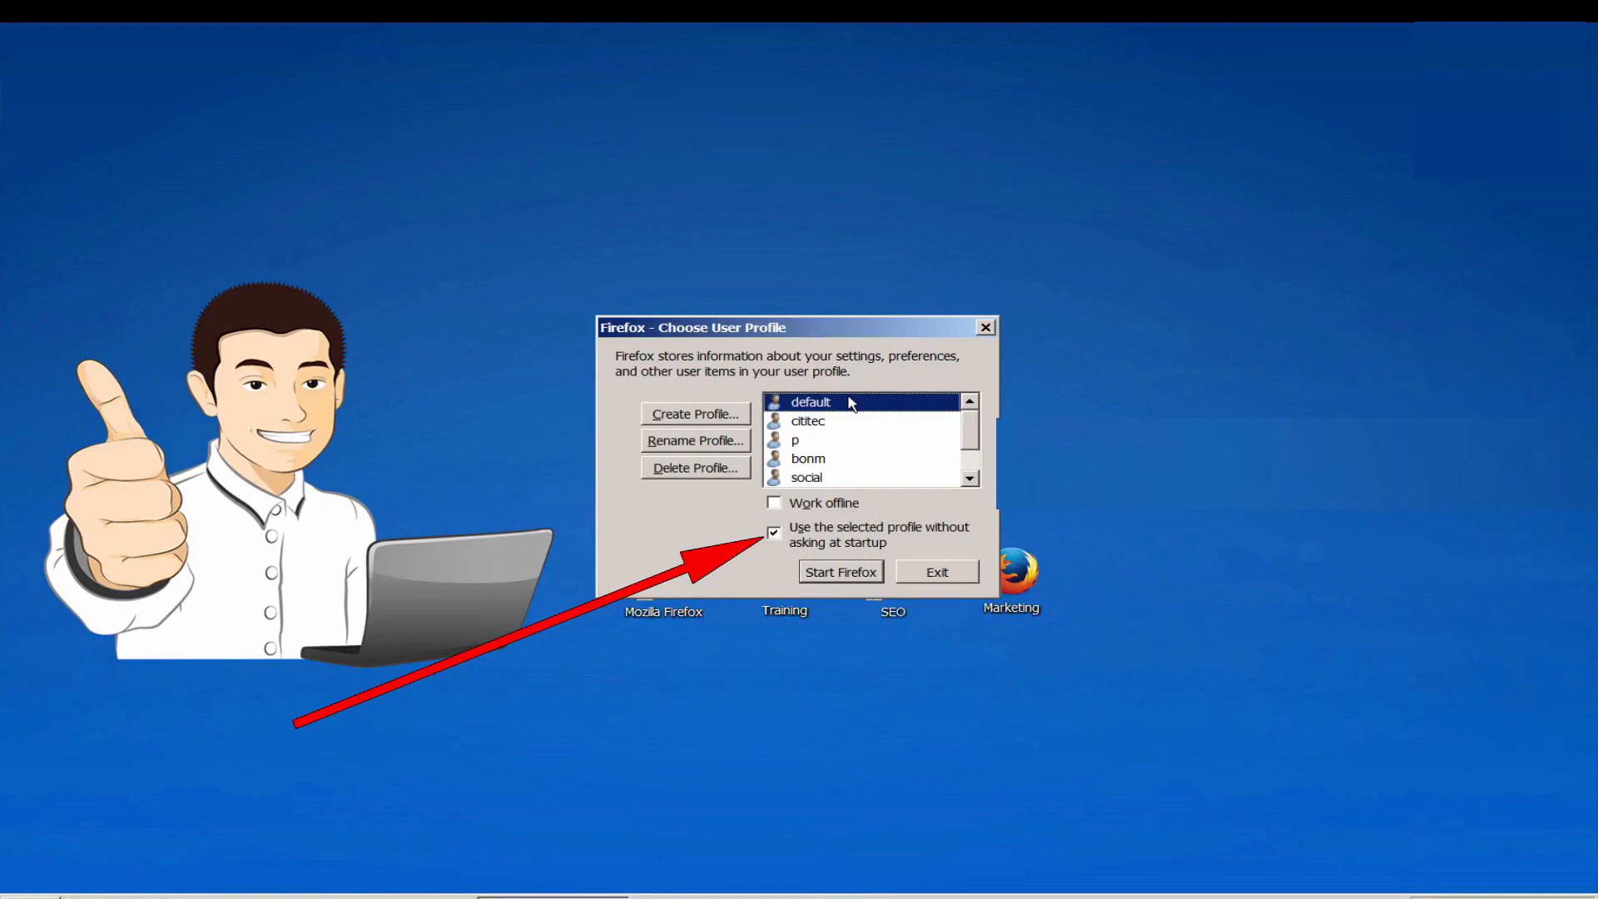
left_click(841, 575)
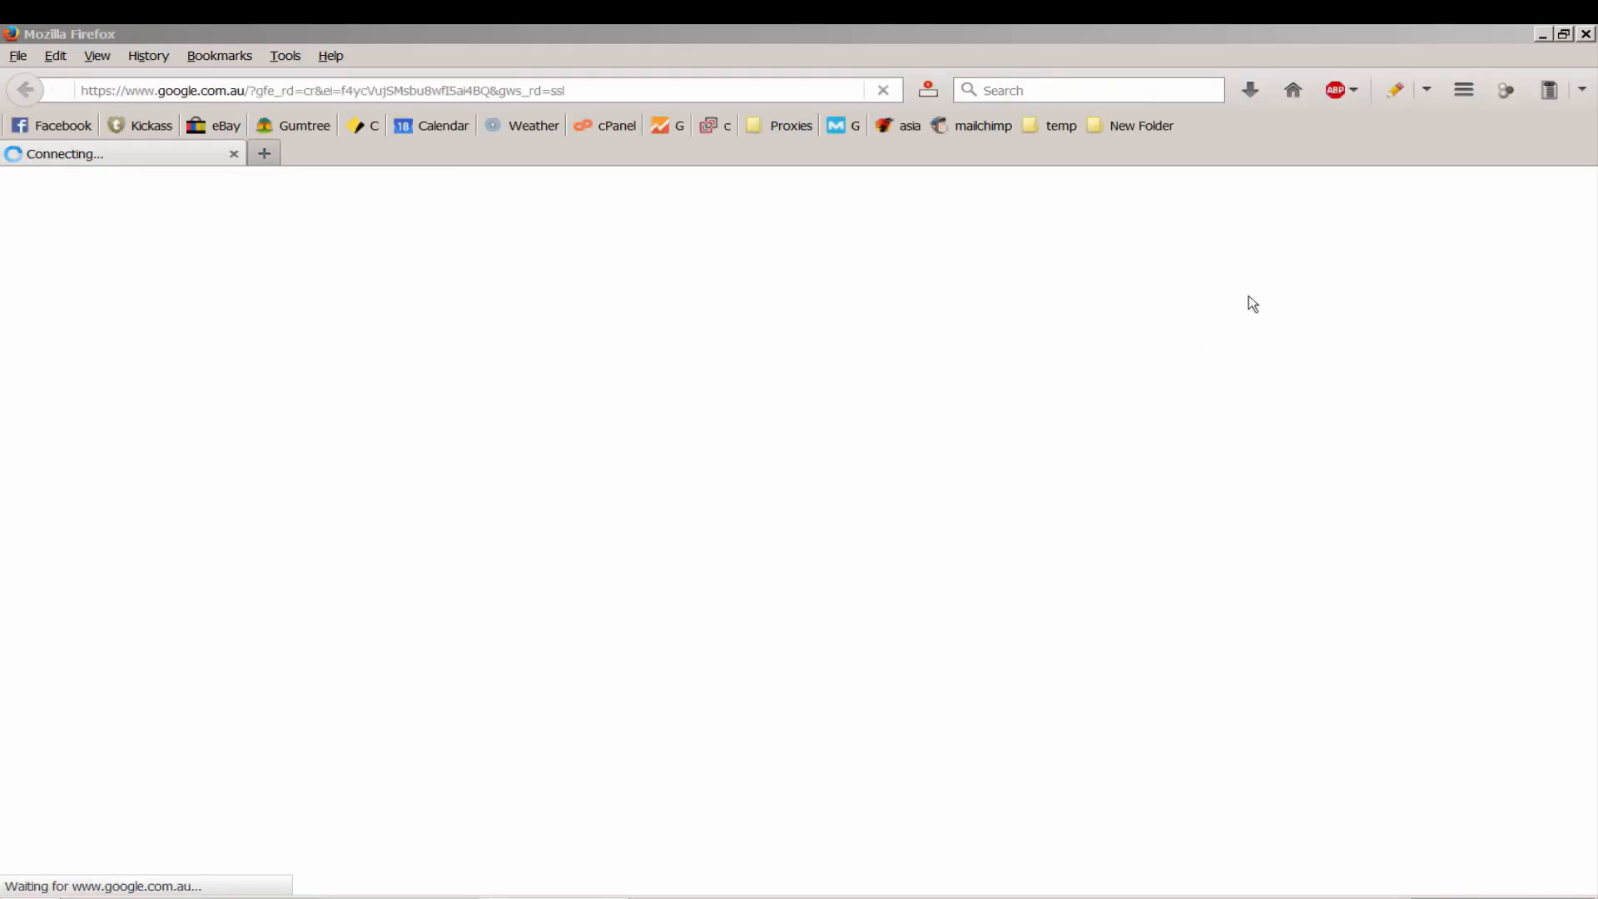
left_click(1587, 35)
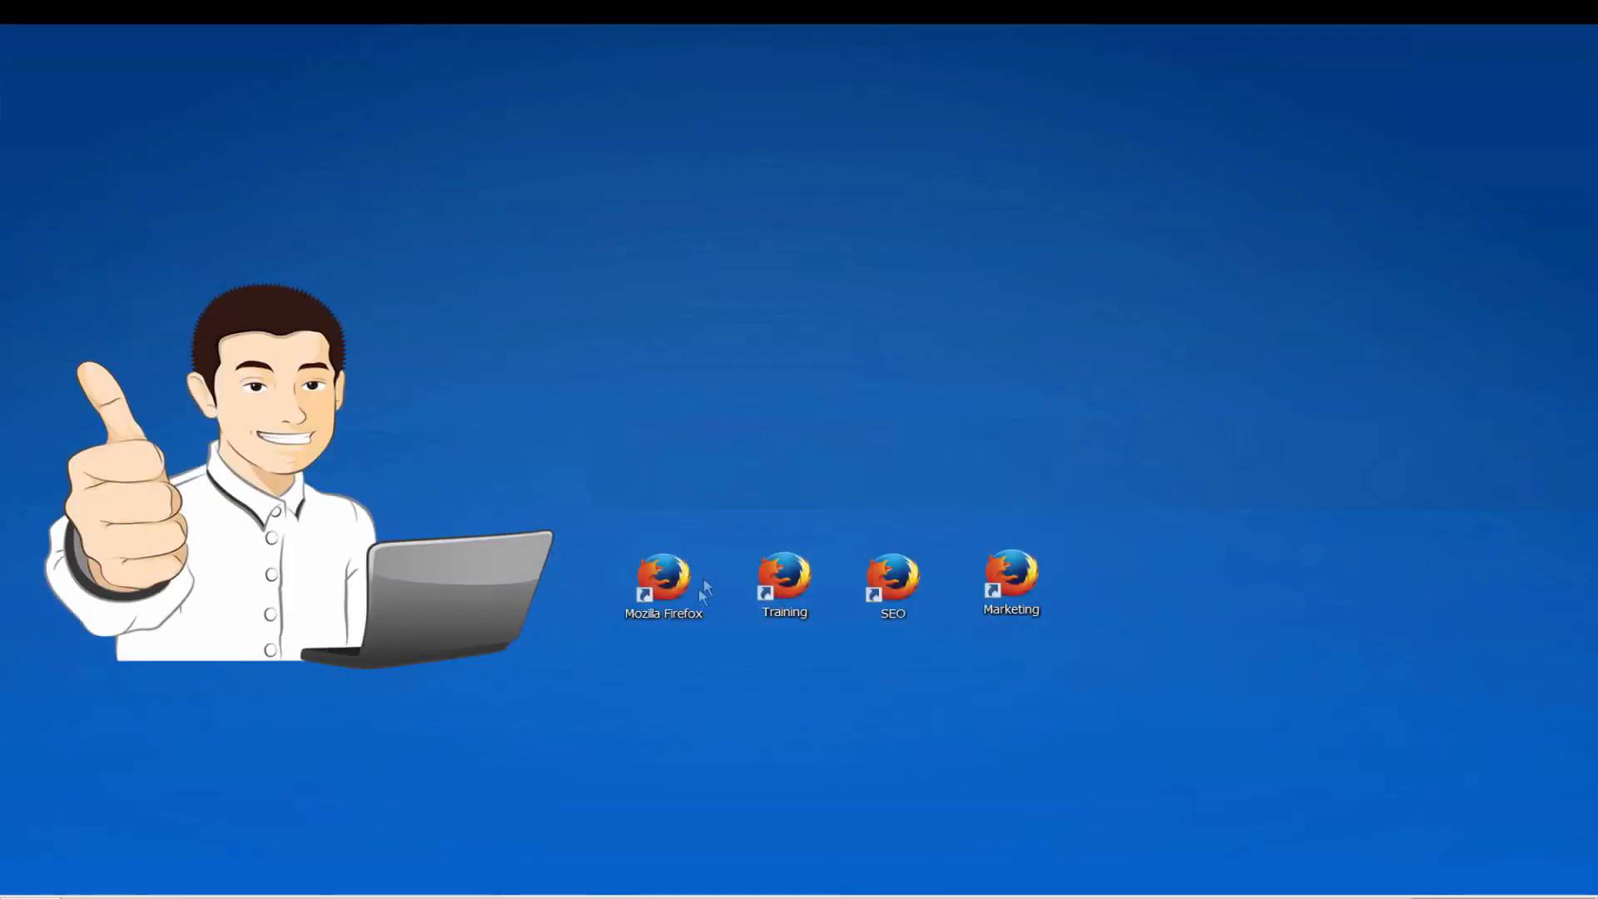
Step: Remove -p from the Mozilla Firefox shortcut's target, save the properties, and test the shortcut by opening and closing Firefox
right_click(685, 622)
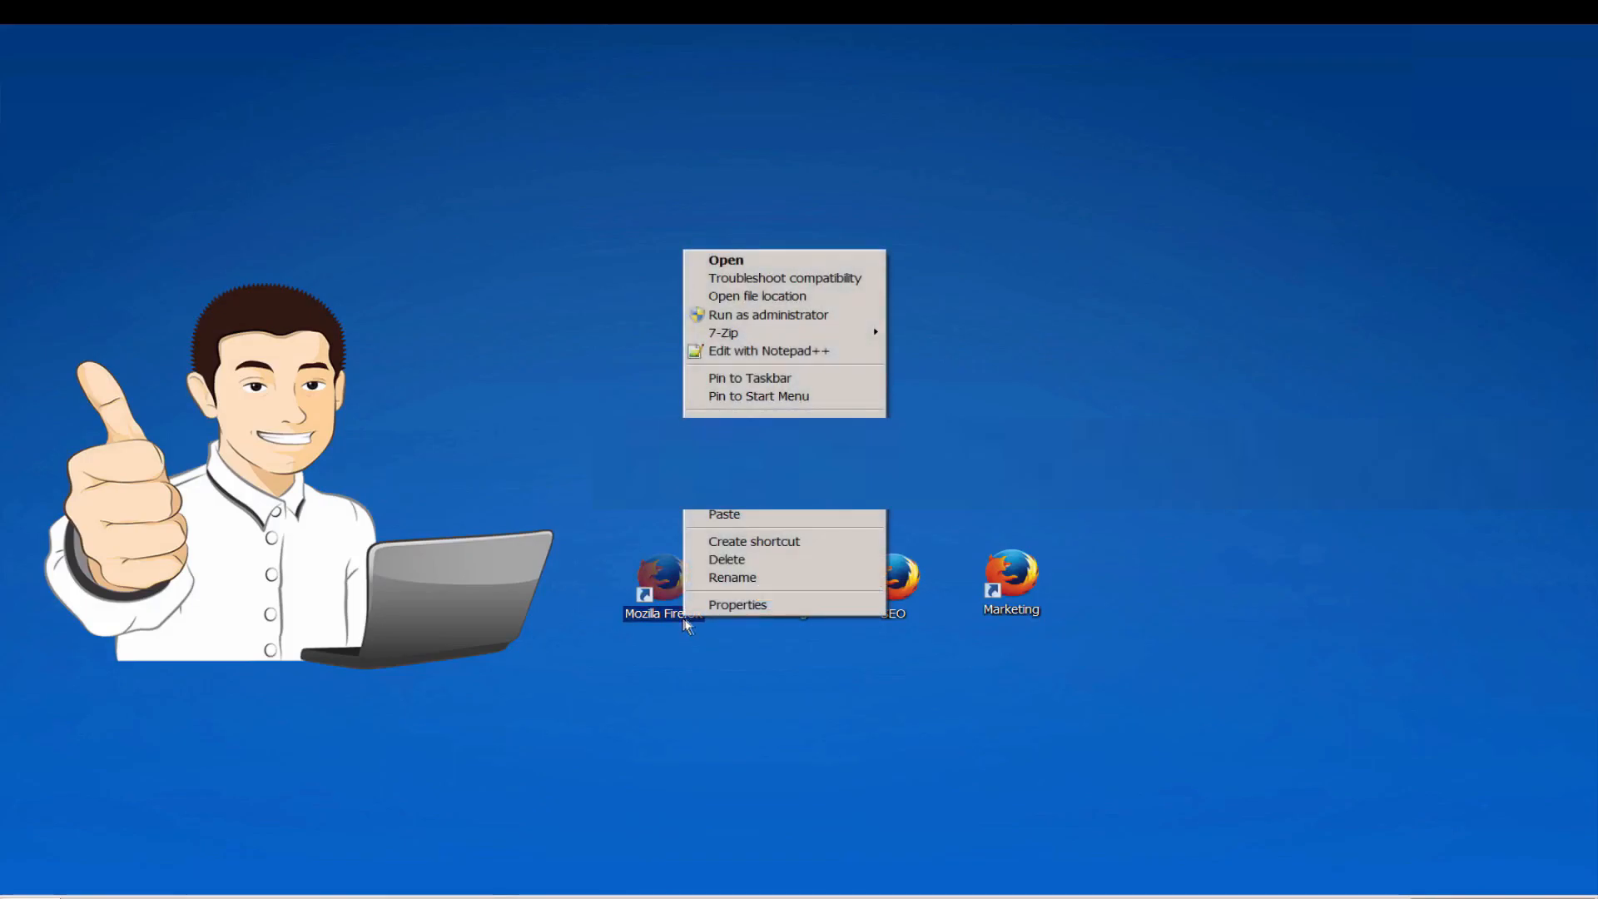
left_click(774, 606)
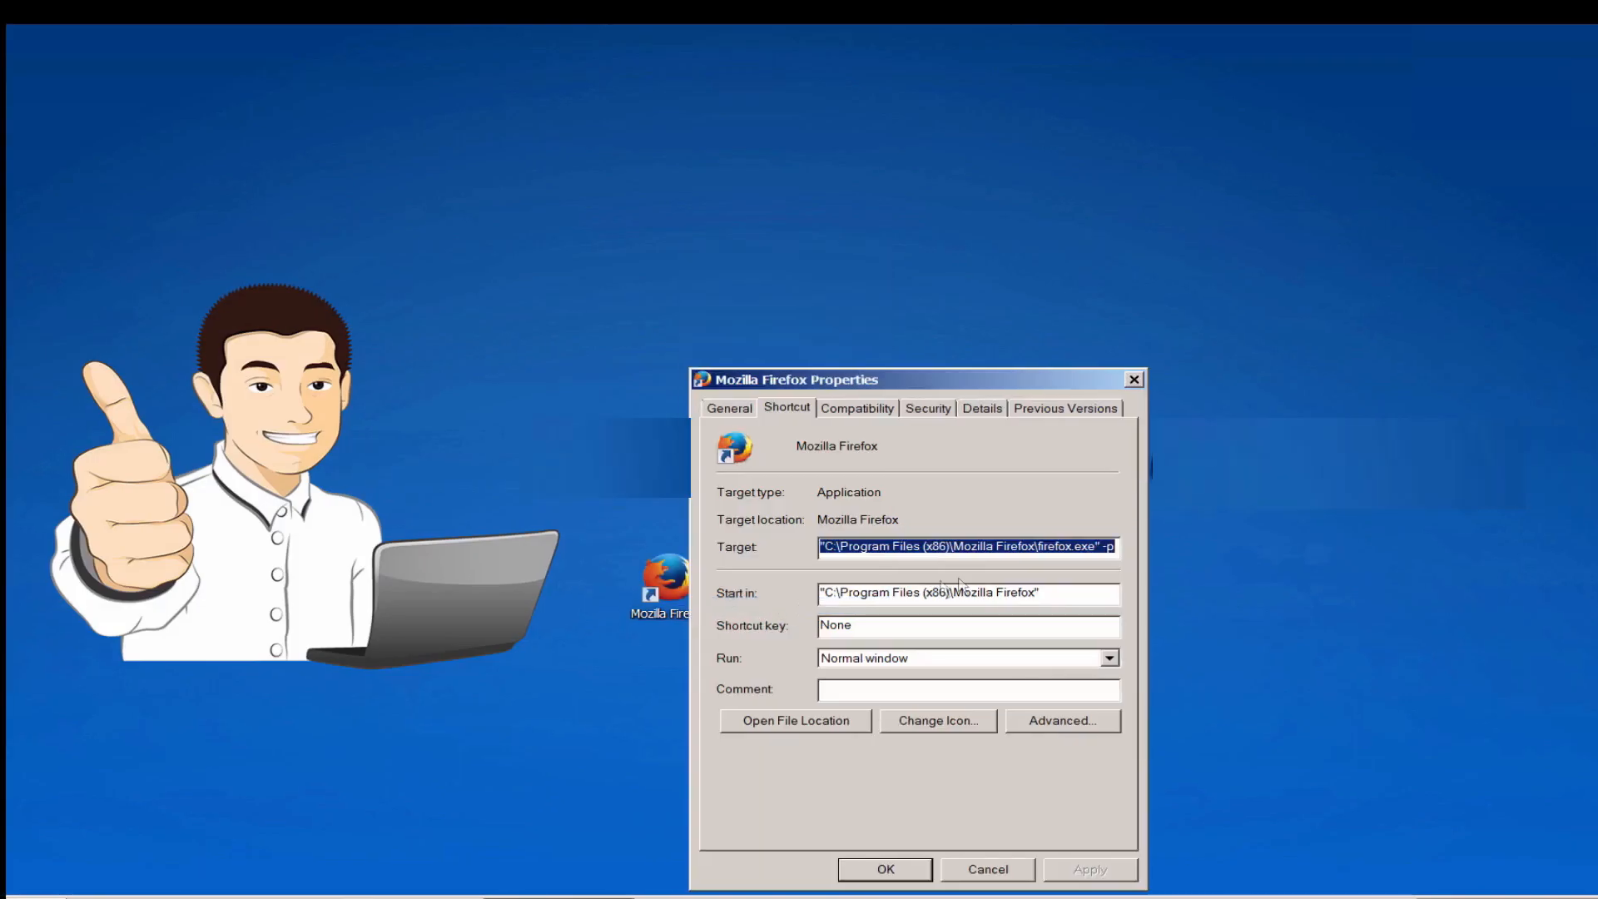
left_click(1119, 549)
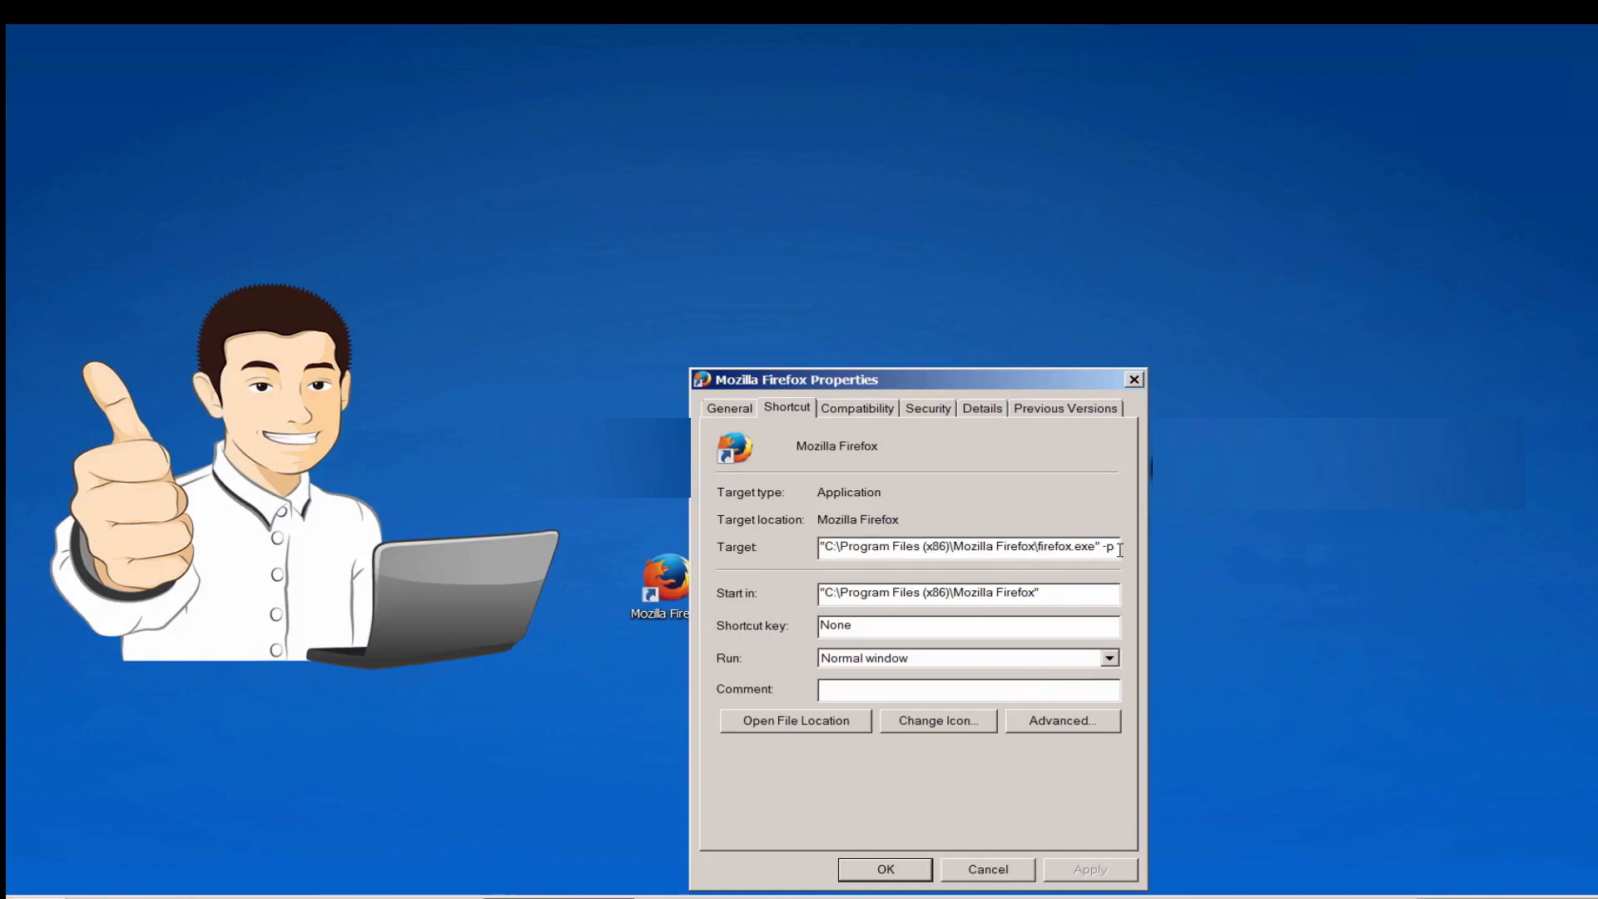
key("BackSpace")
key("BackSpace")
key("BackSpace")
left_click(1132, 878)
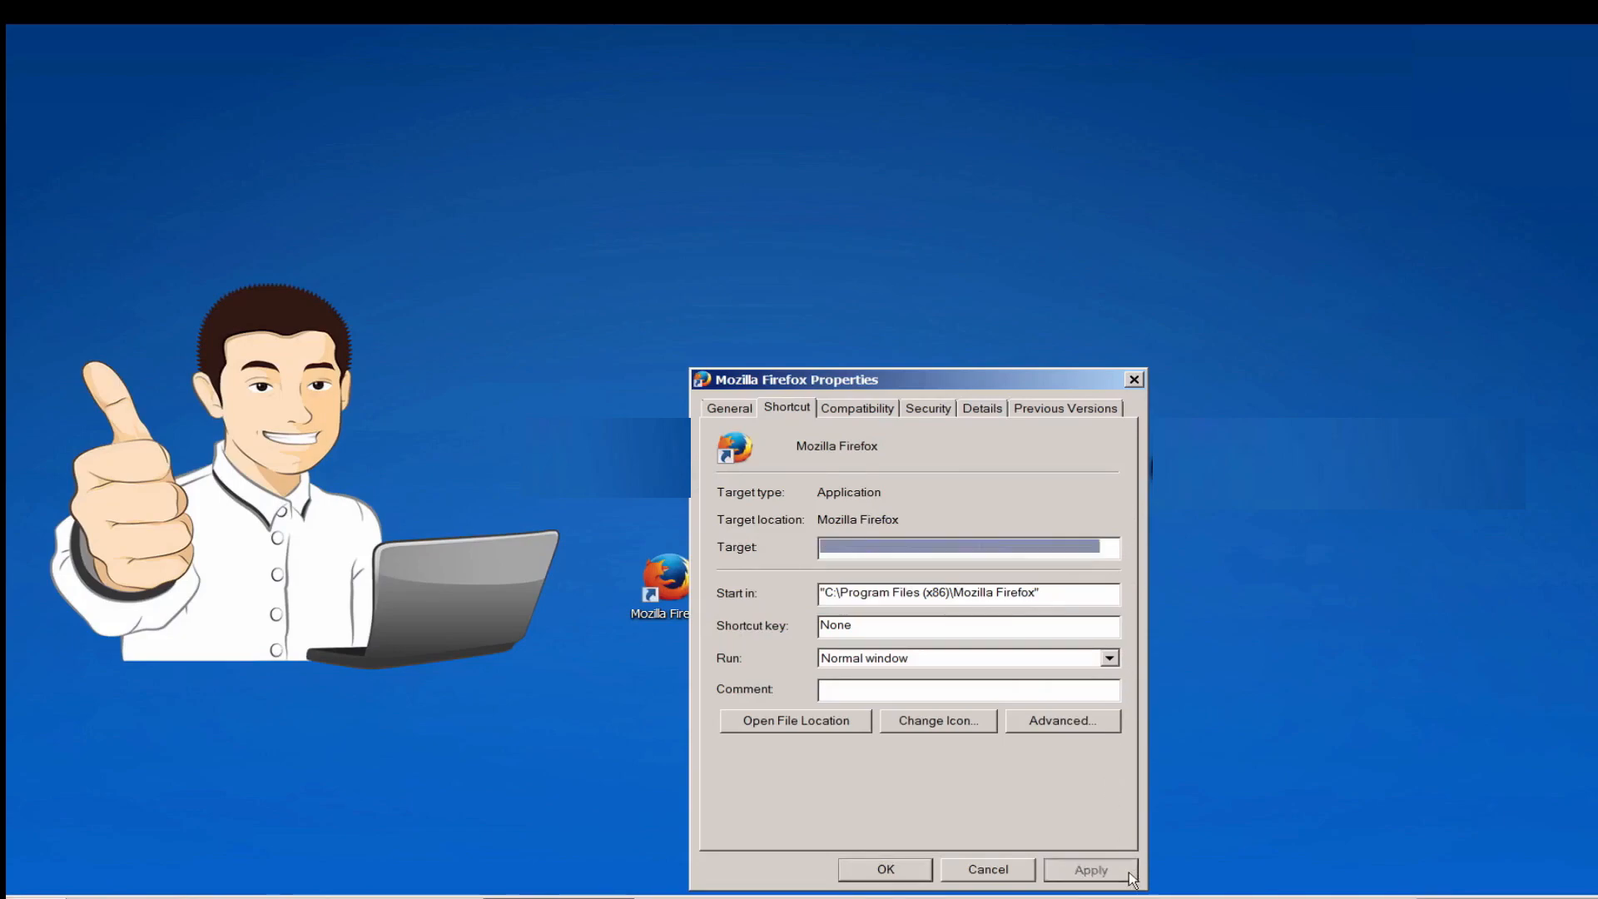
left_click(889, 870)
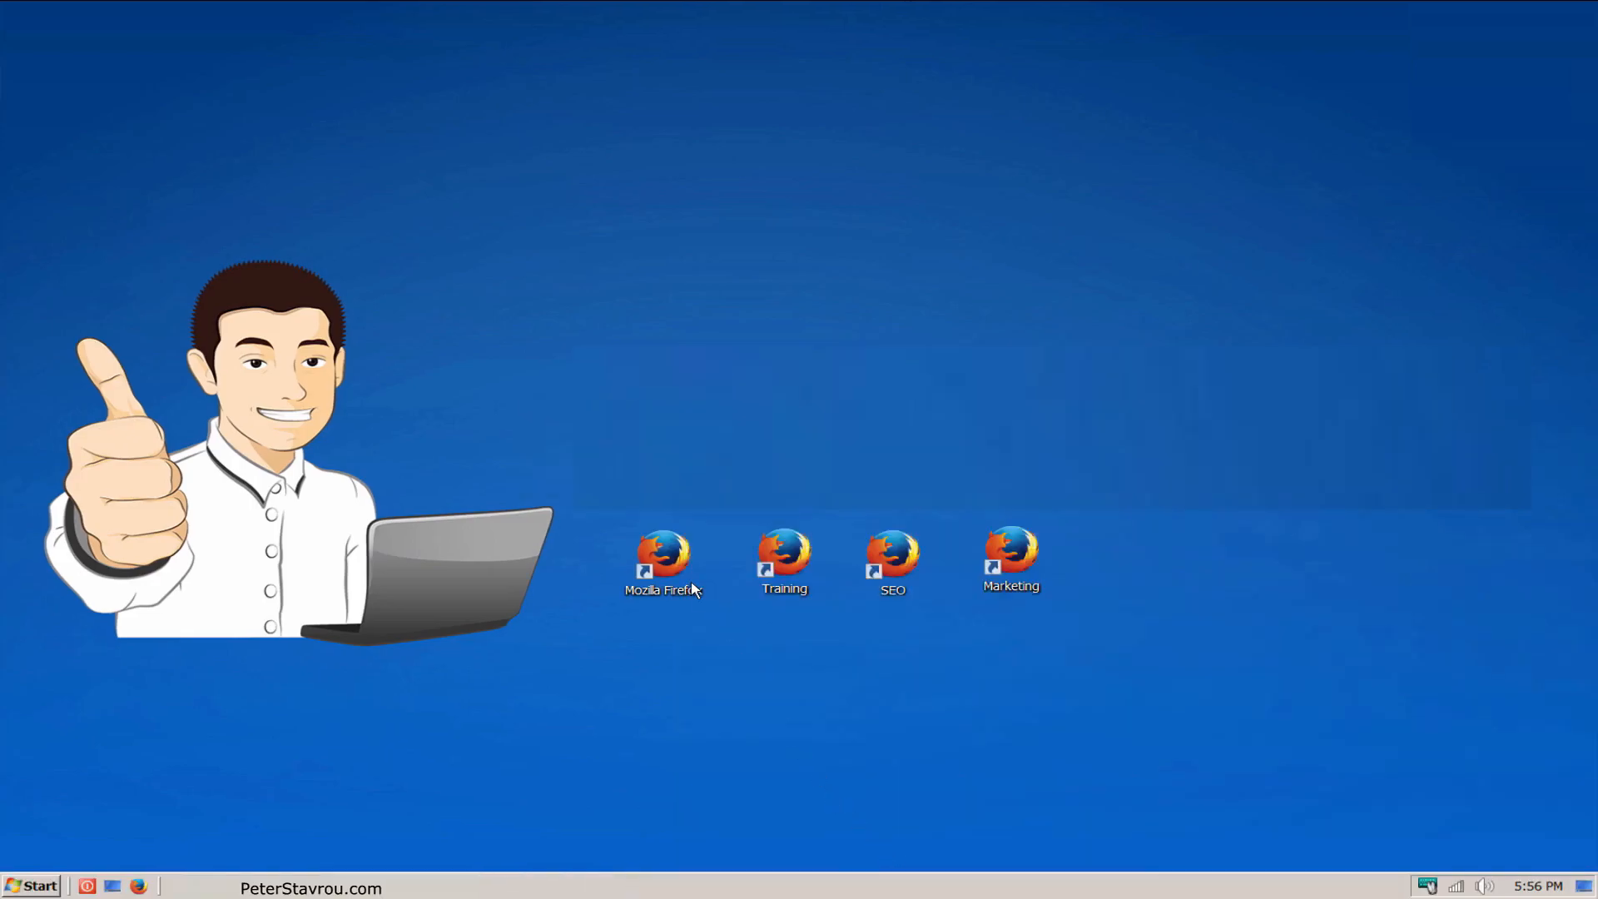
double_click(692, 585)
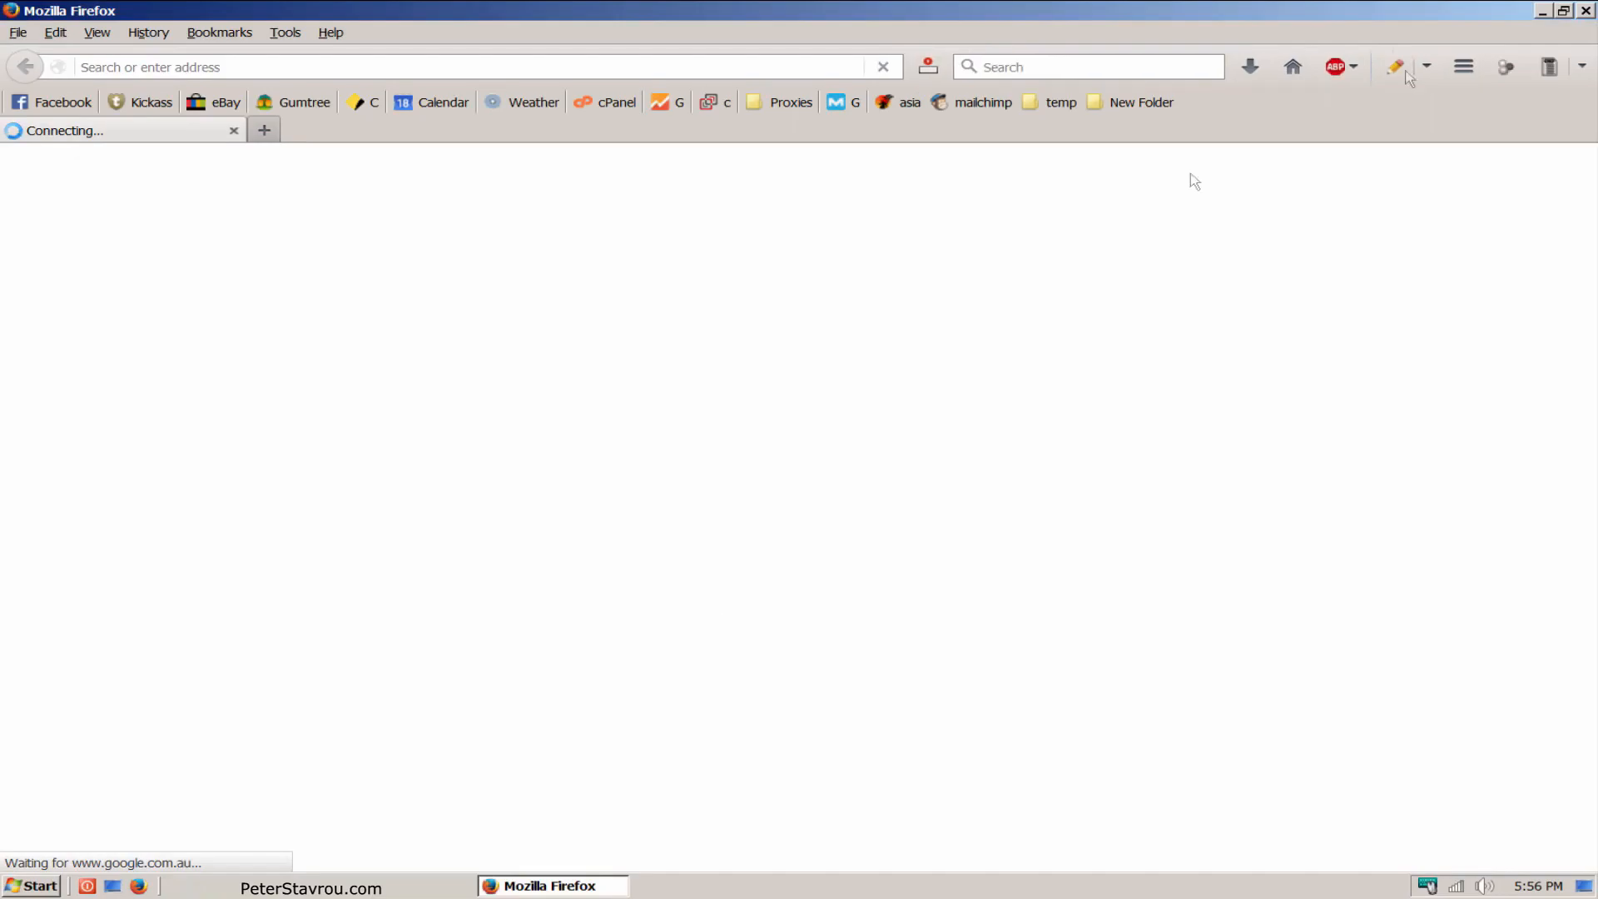
left_click(1585, 11)
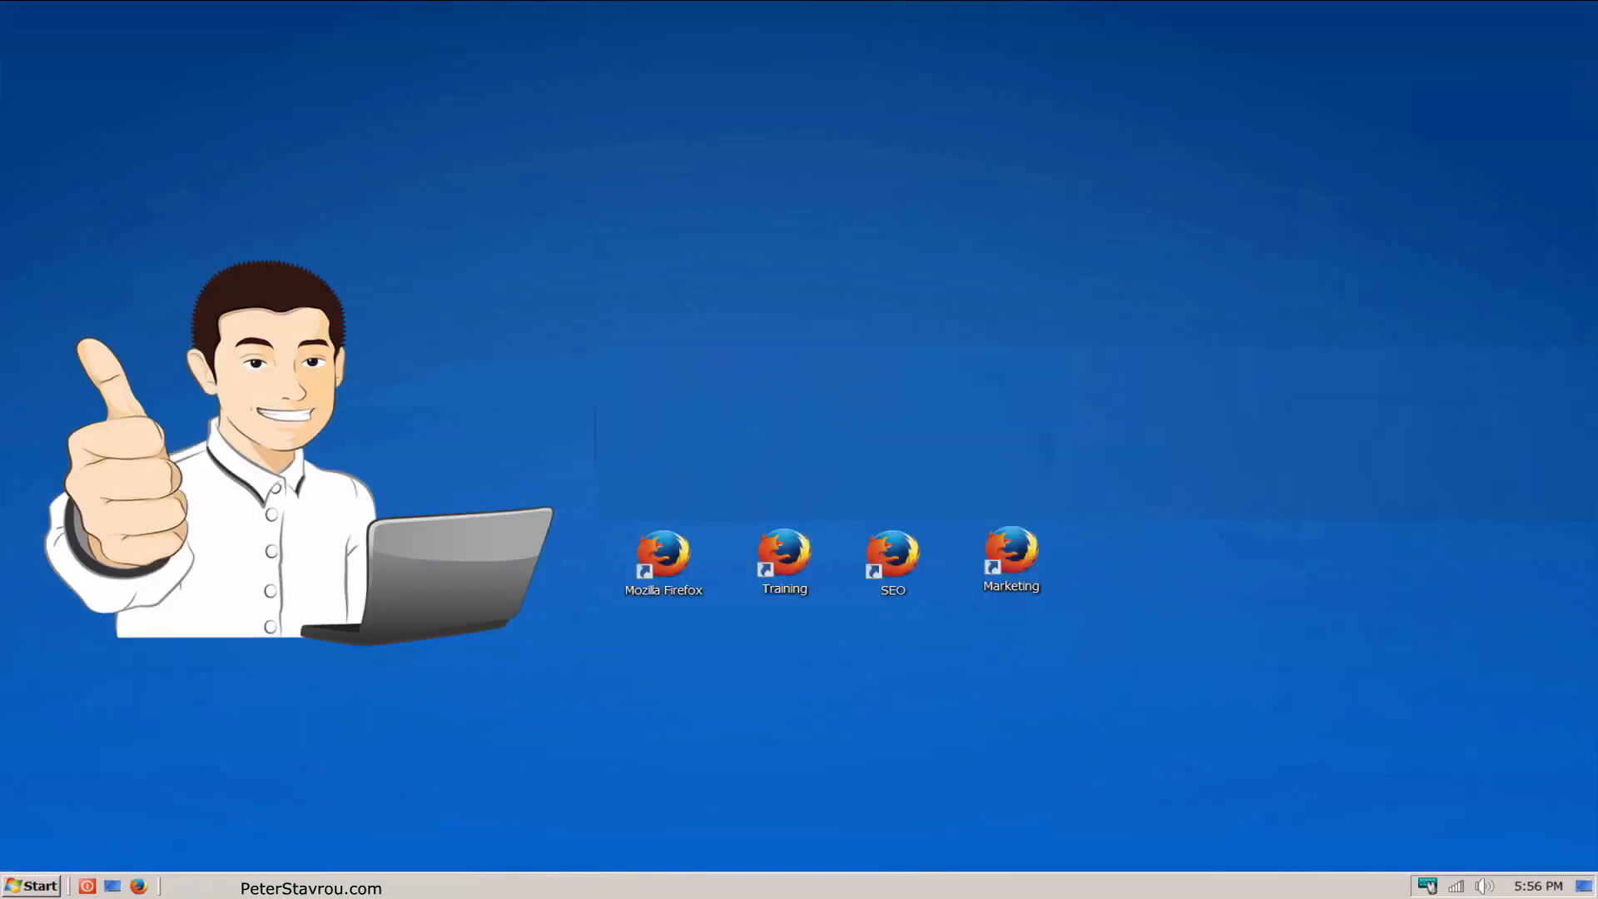
Step: Append -p Marketing -no-remote to the target of the Marketing shortcut and save its properties
right_click(1034, 595)
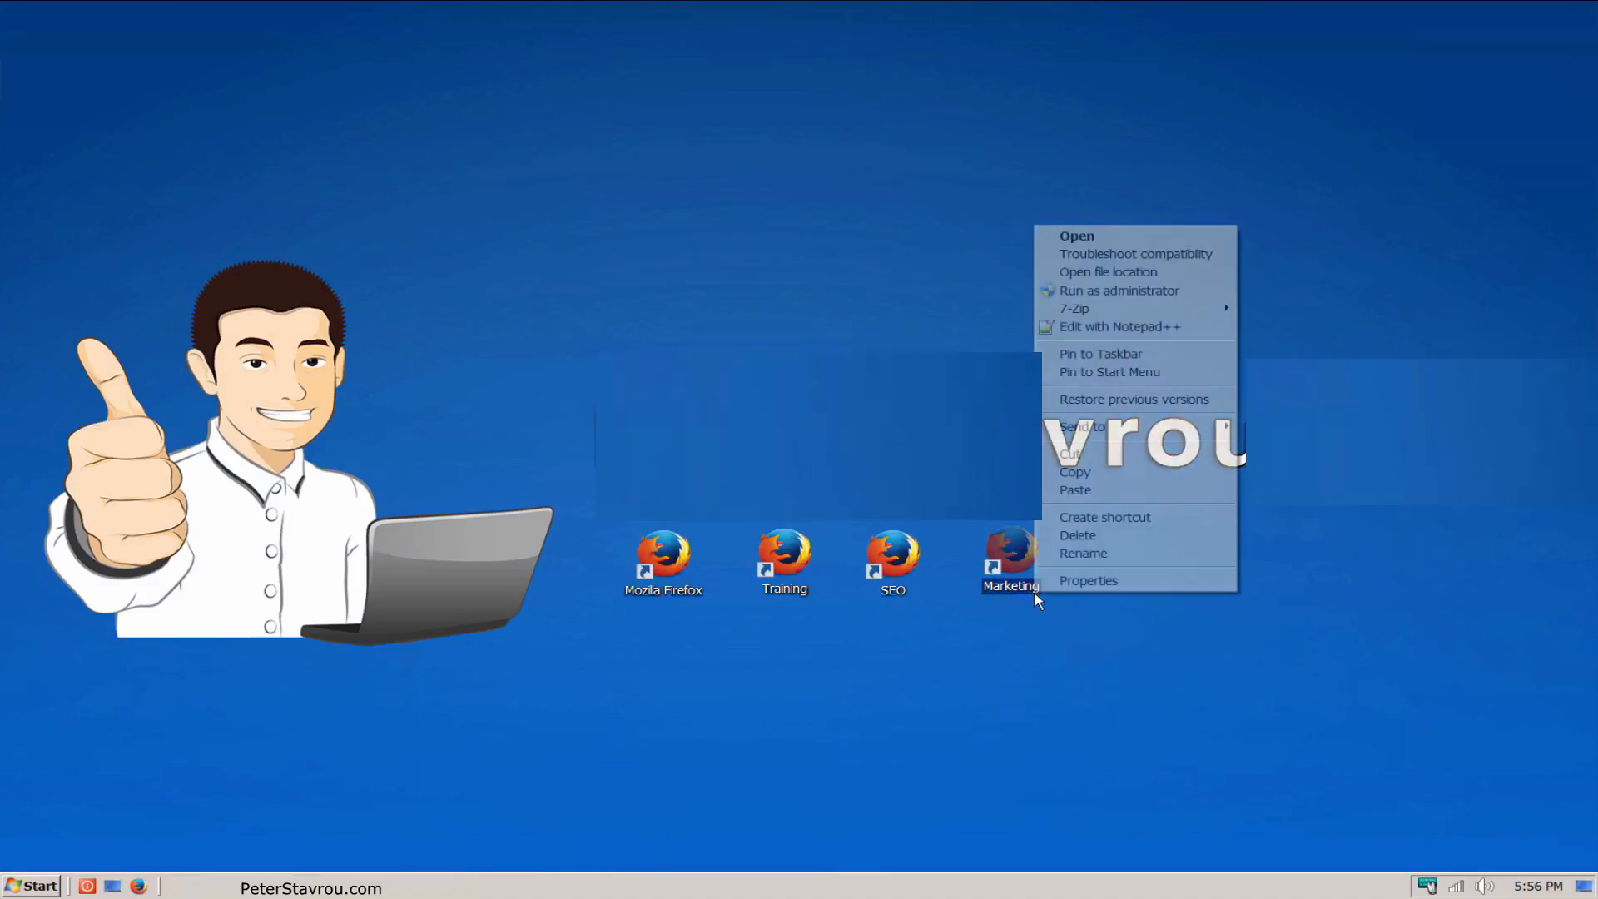
left_click(1172, 588)
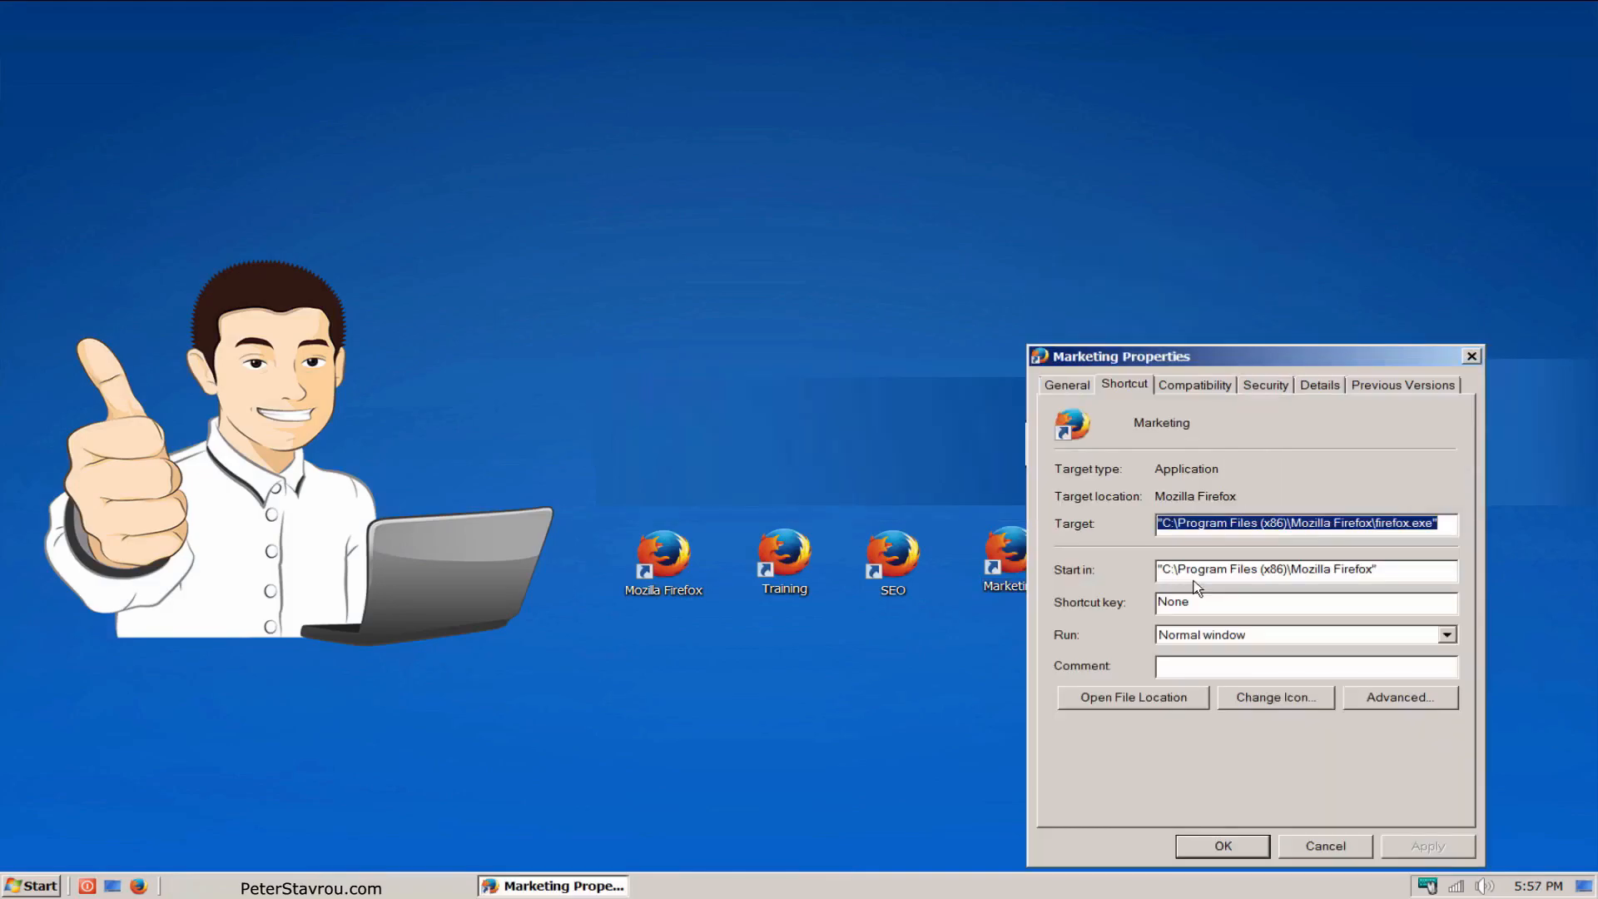
left_click(1448, 523)
type("-p")
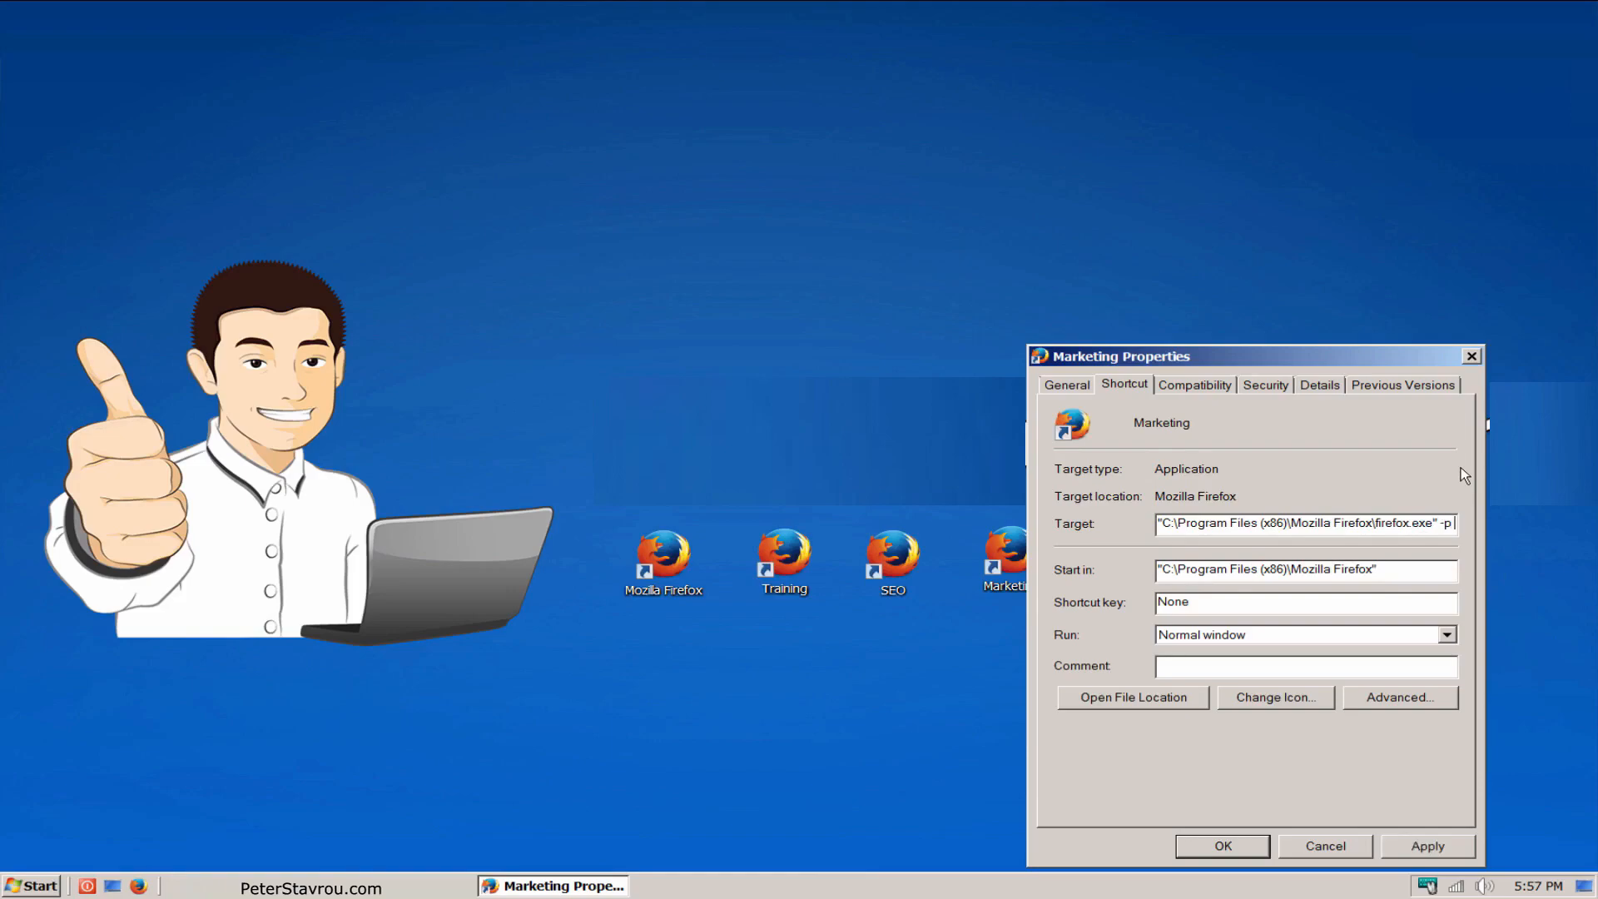
type(" Marketing")
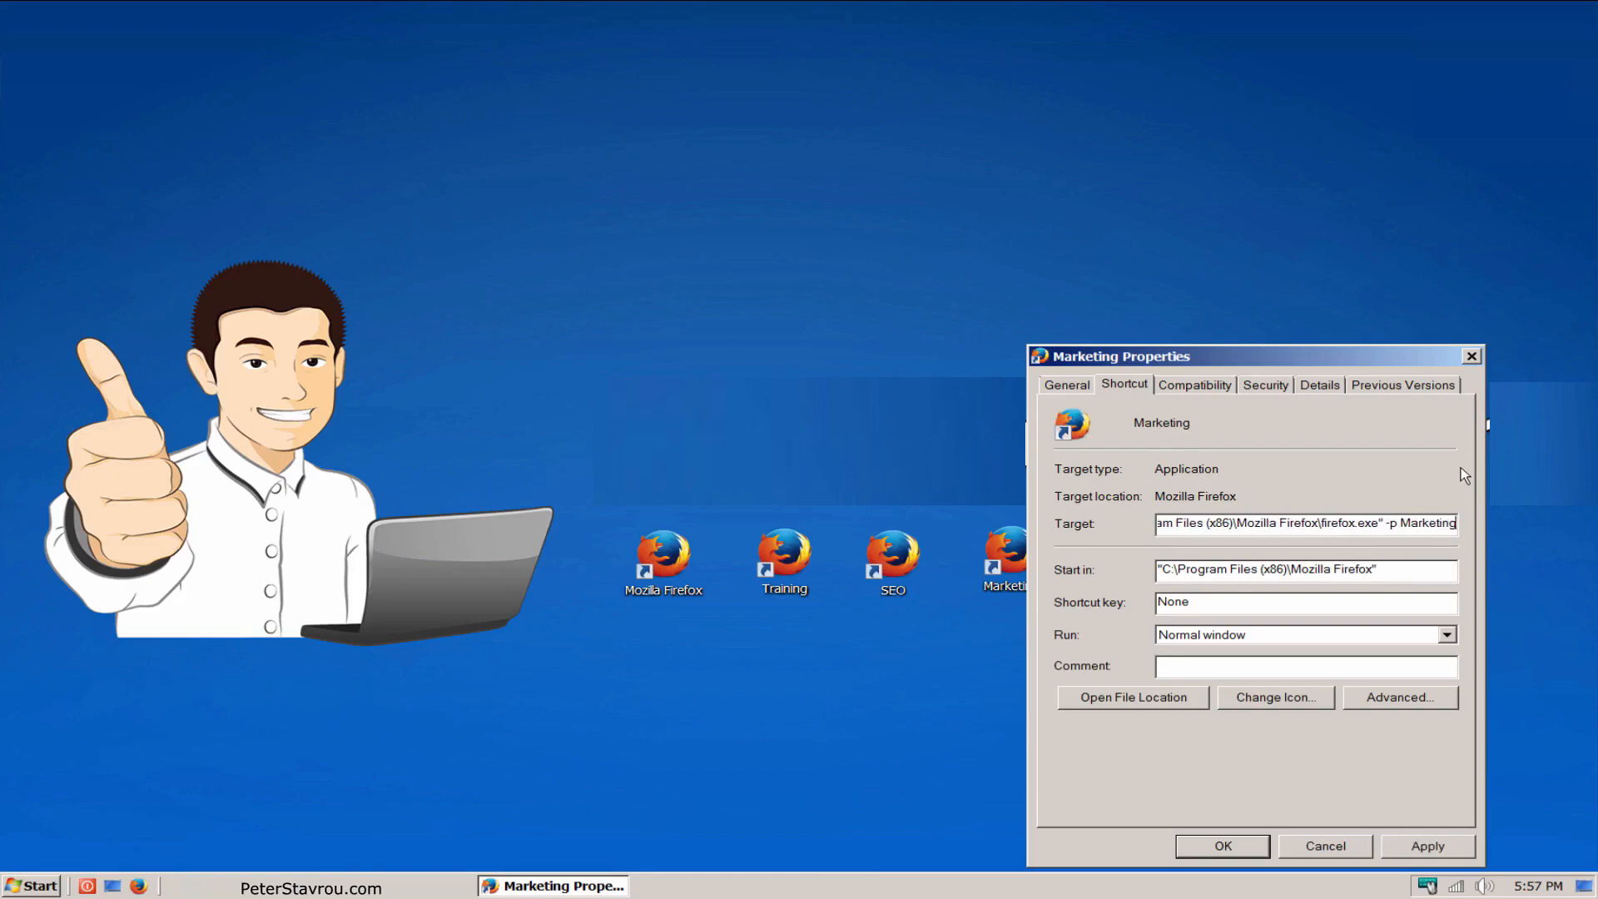
type(" -no-remote")
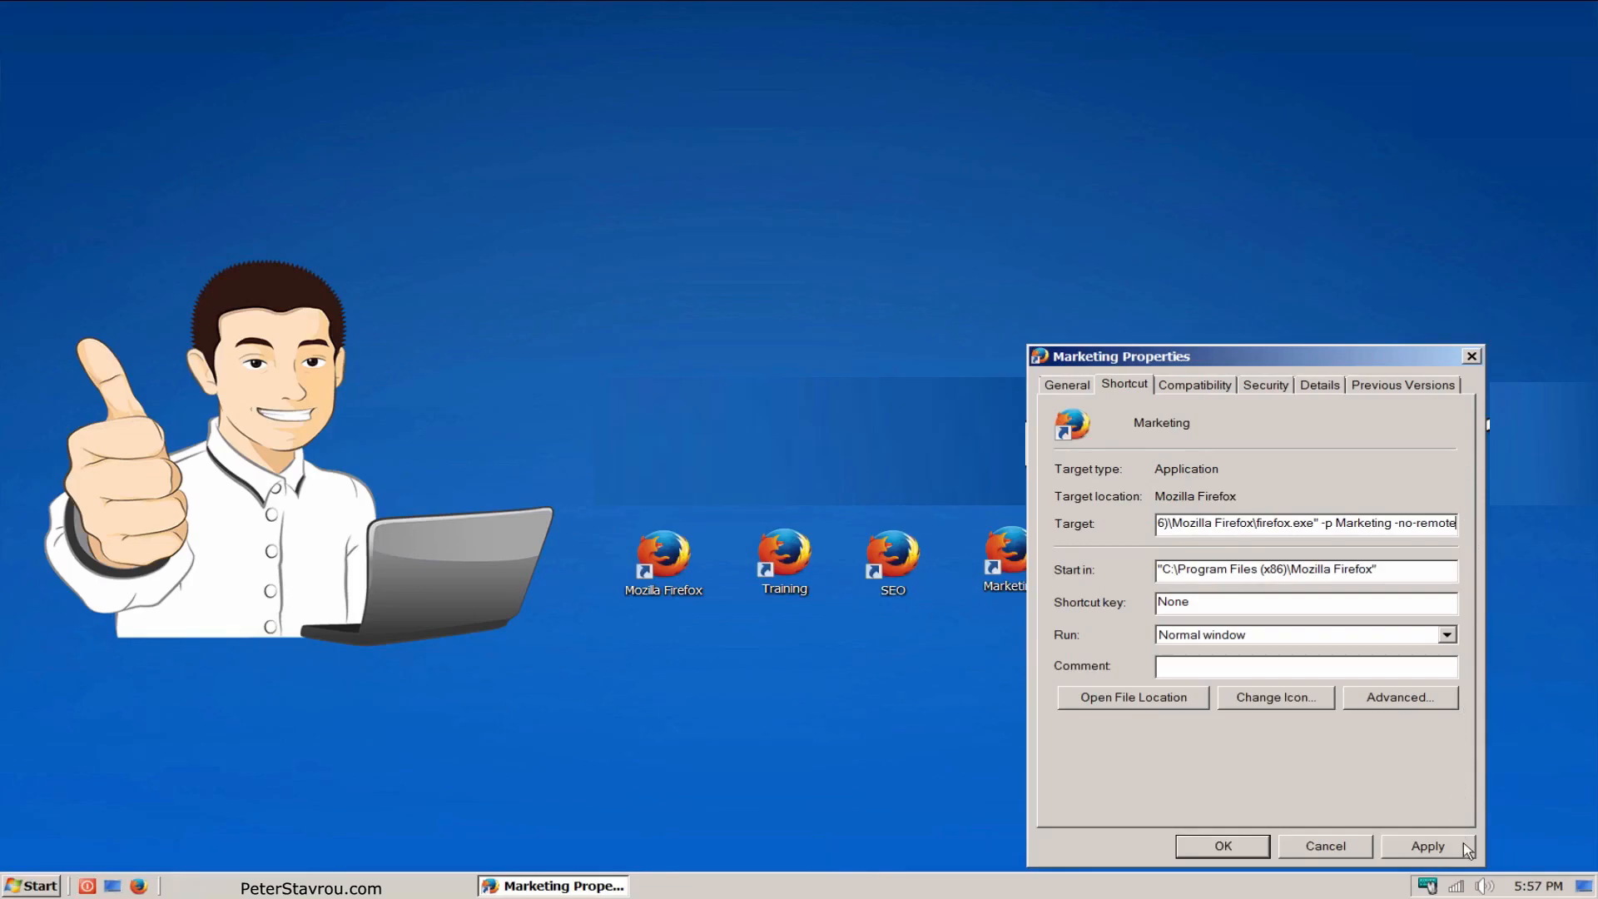
left_click(1428, 845)
left_click(1259, 851)
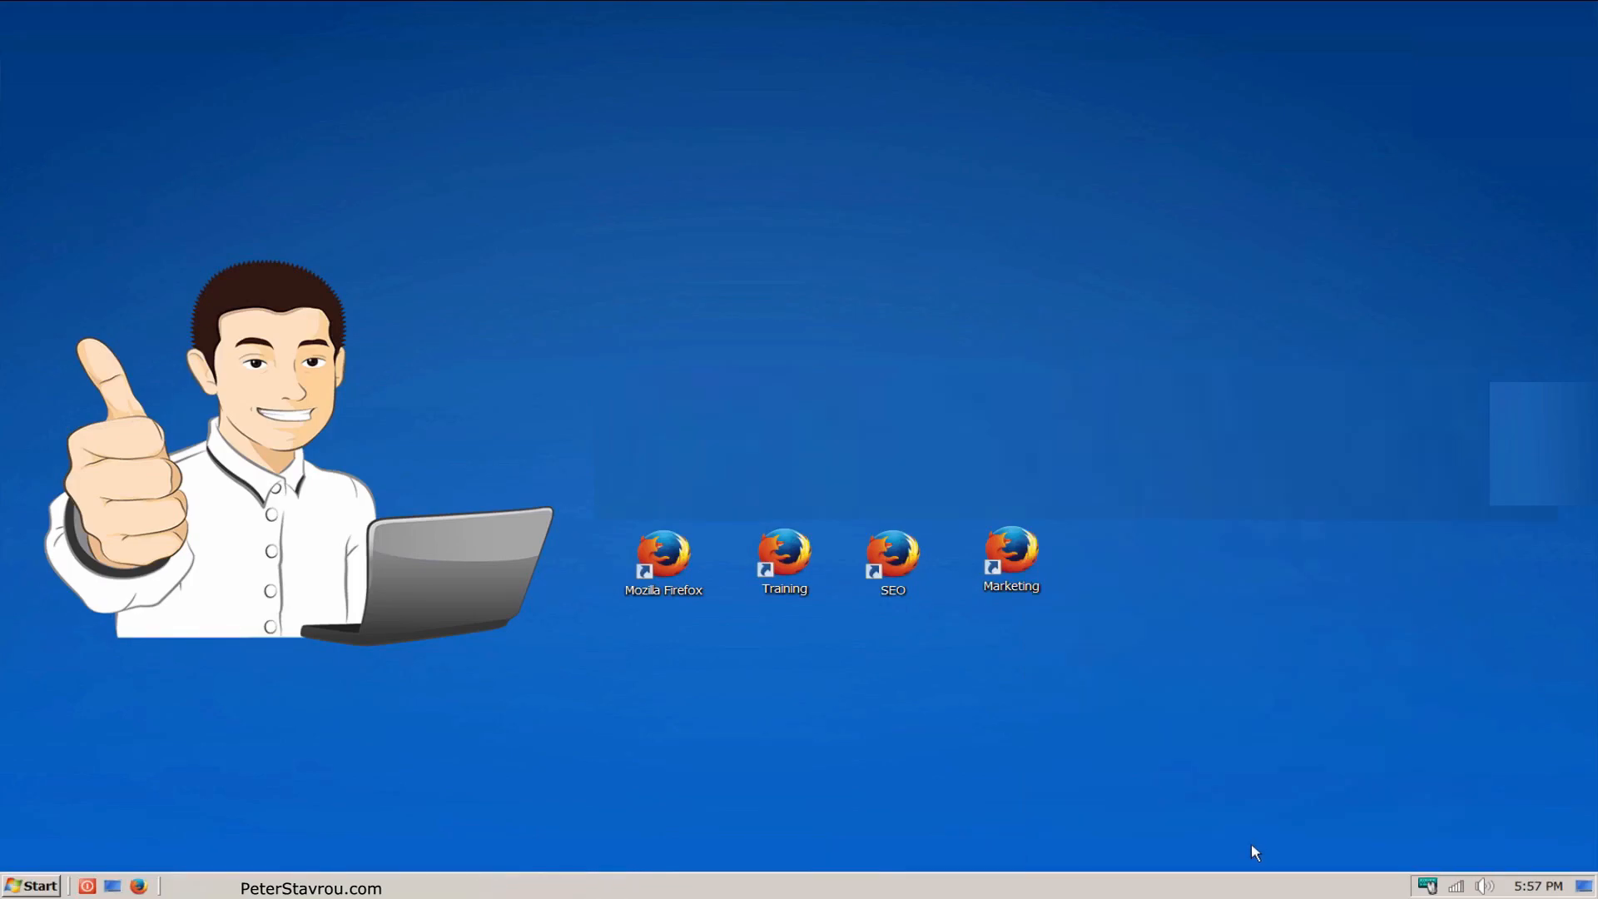
Step: Test the Marketing shortcut by launching it, maximizing the Firefox window, and closing the browser with all its tabs
double_click(1032, 589)
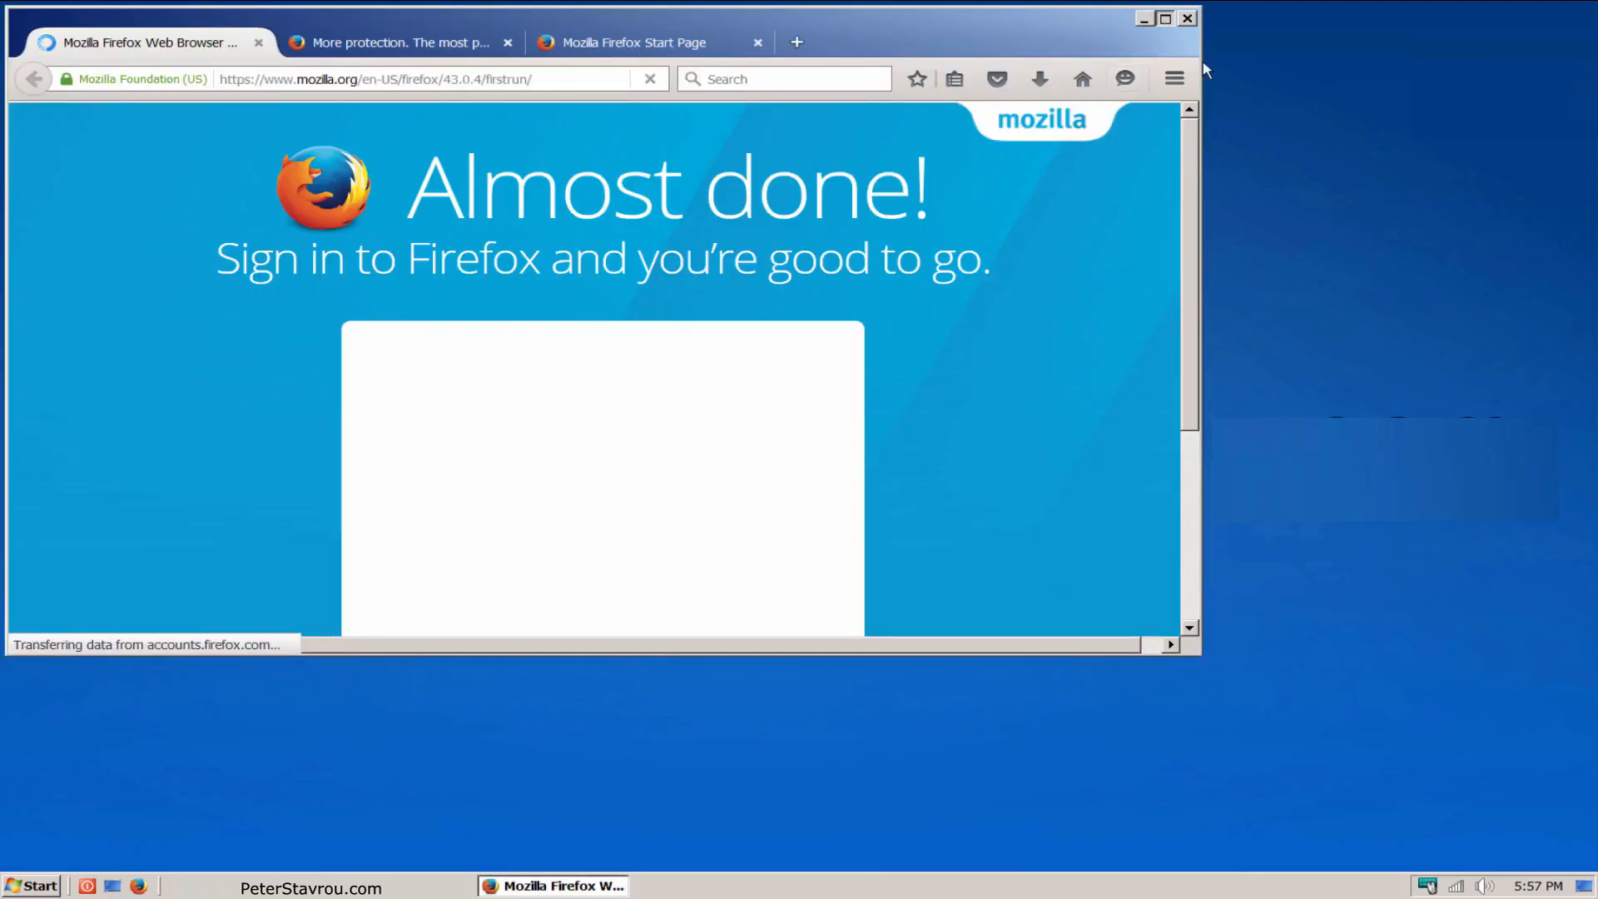
left_click(1164, 17)
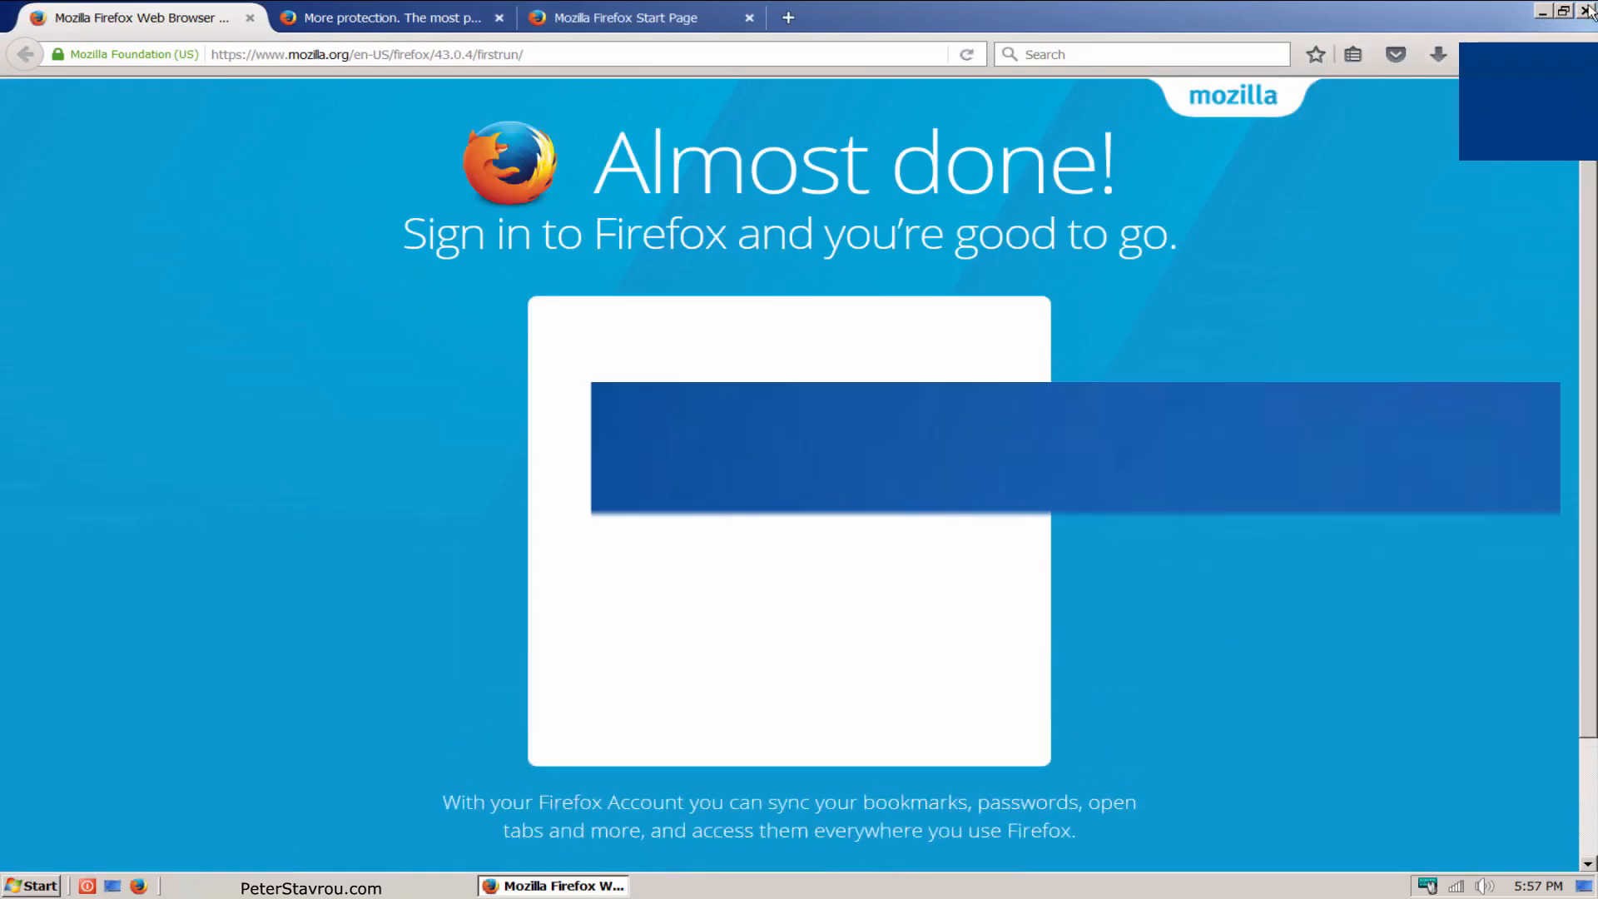
left_click(1586, 11)
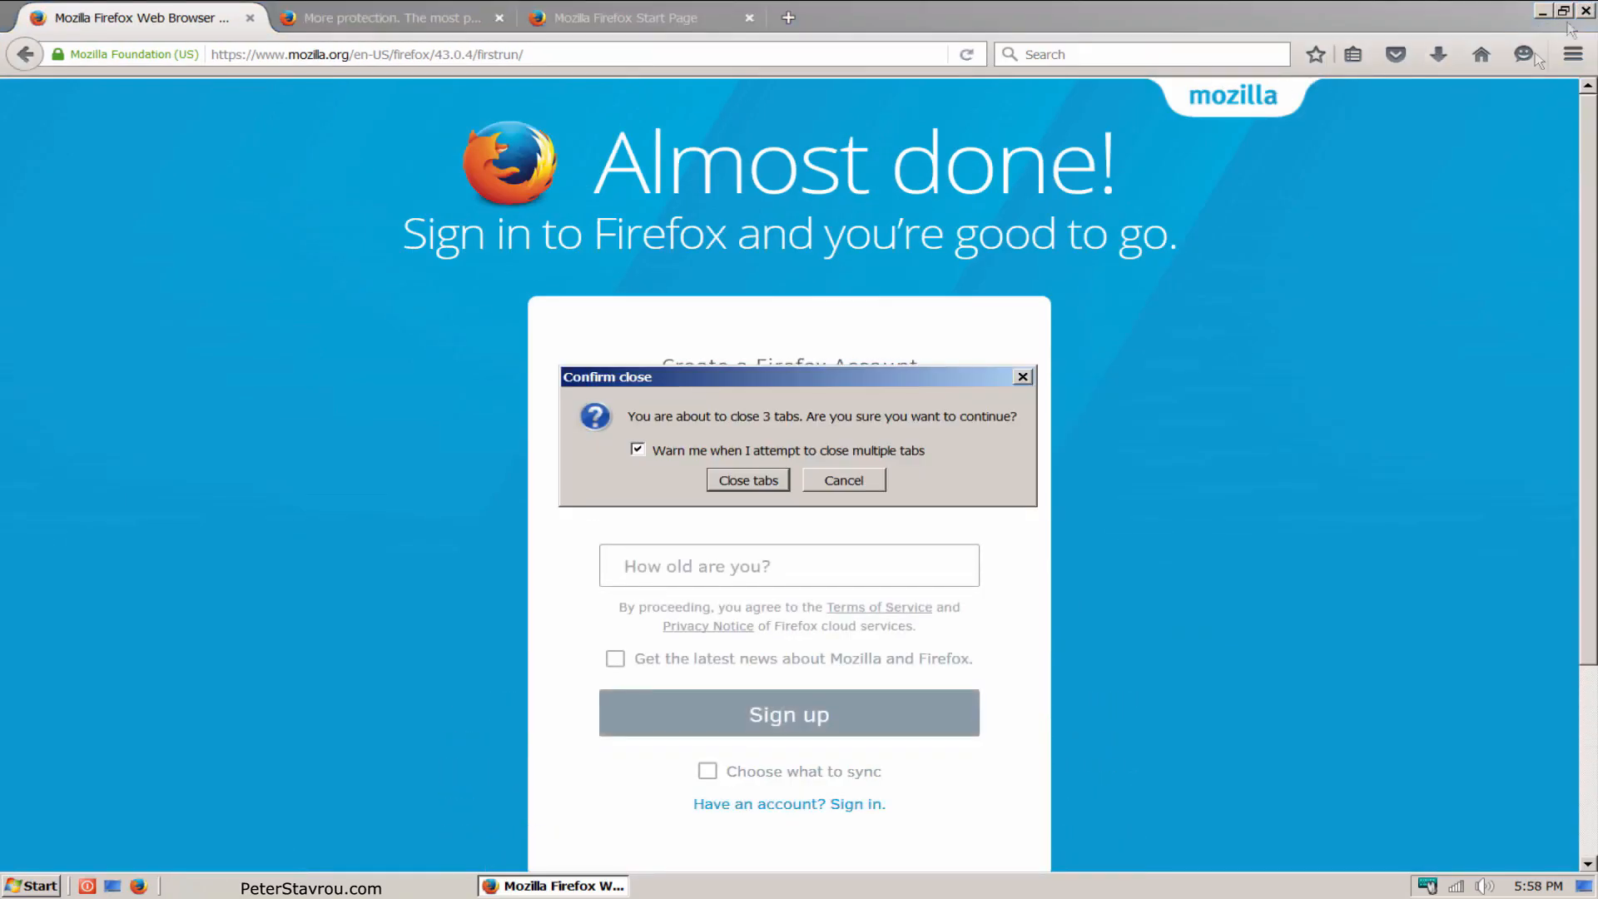
left_click(782, 484)
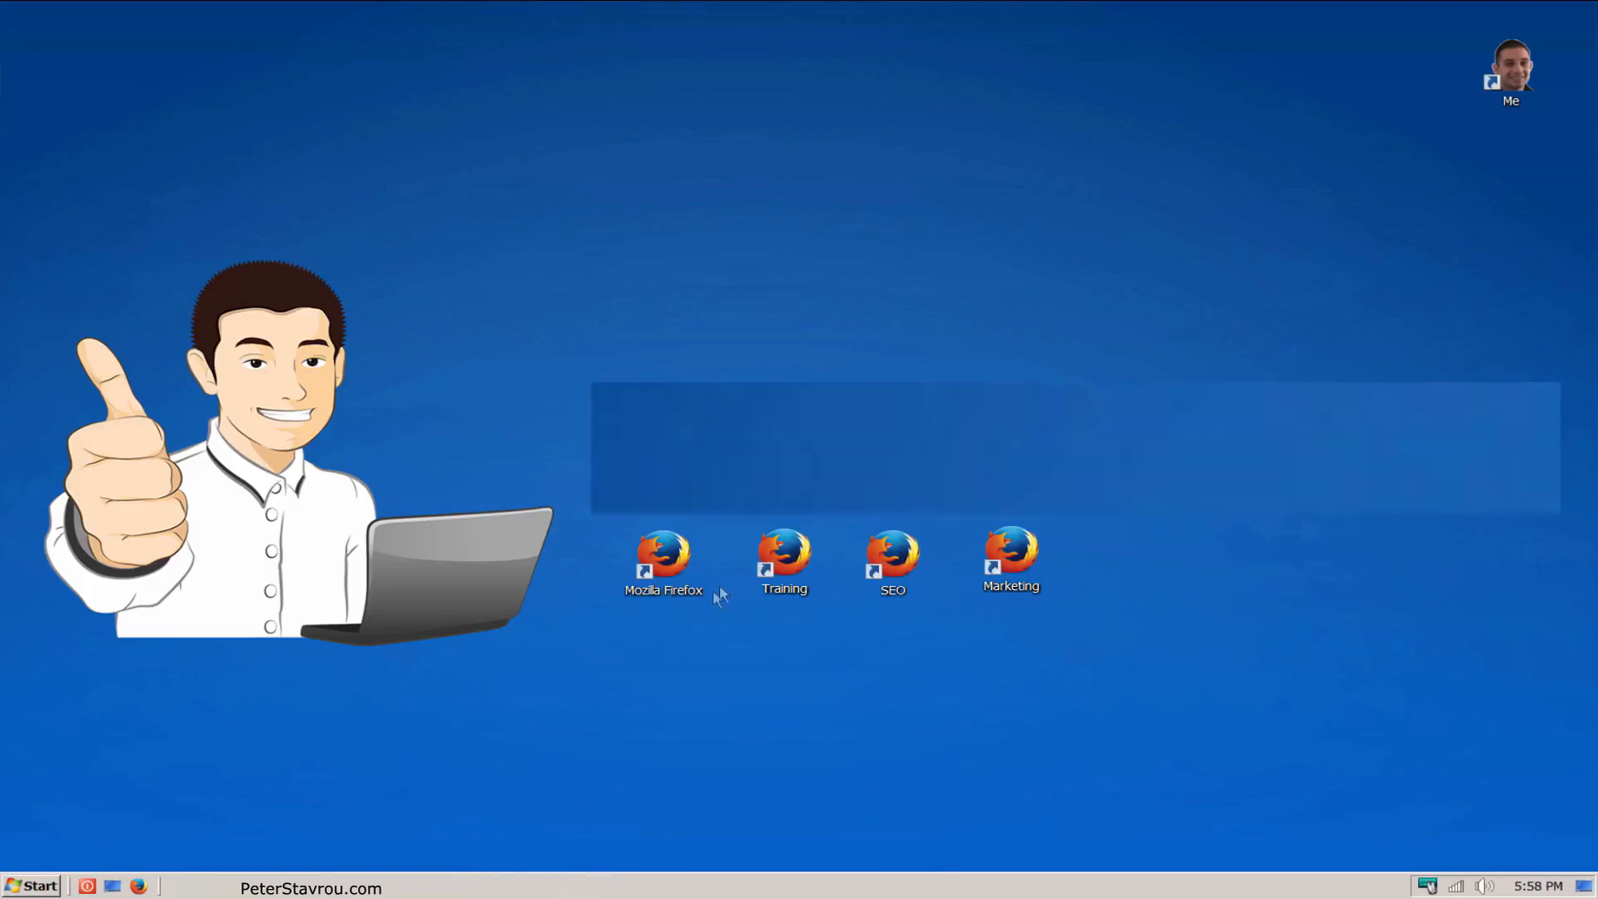
Step: Launch the Mozilla Firefox shortcut to check that it opens the default profile
double_click(691, 594)
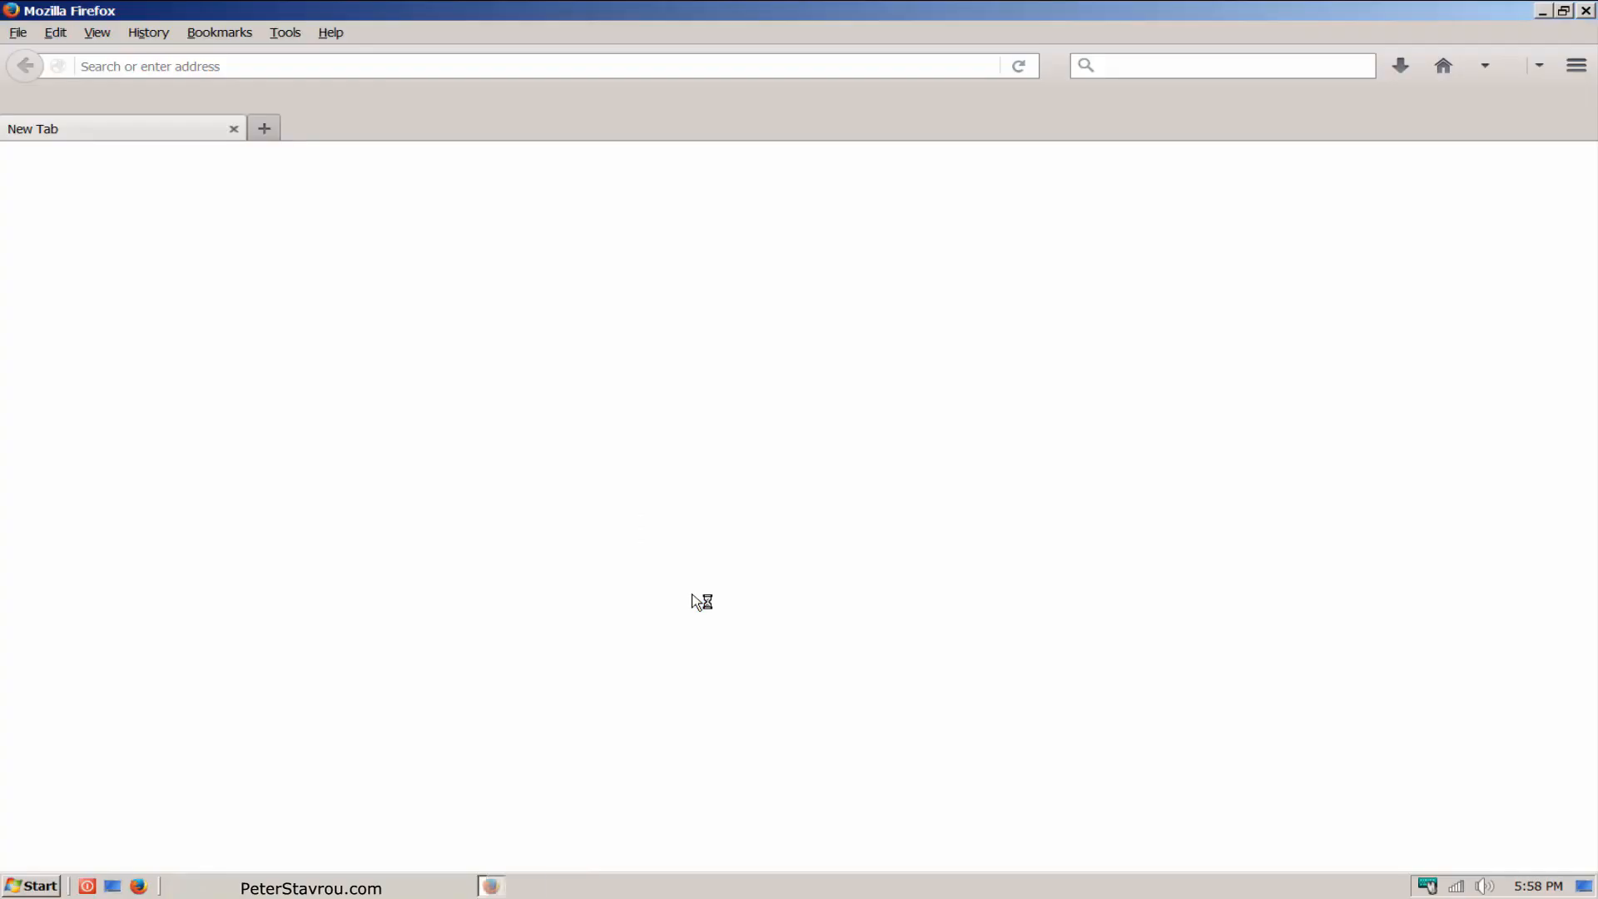